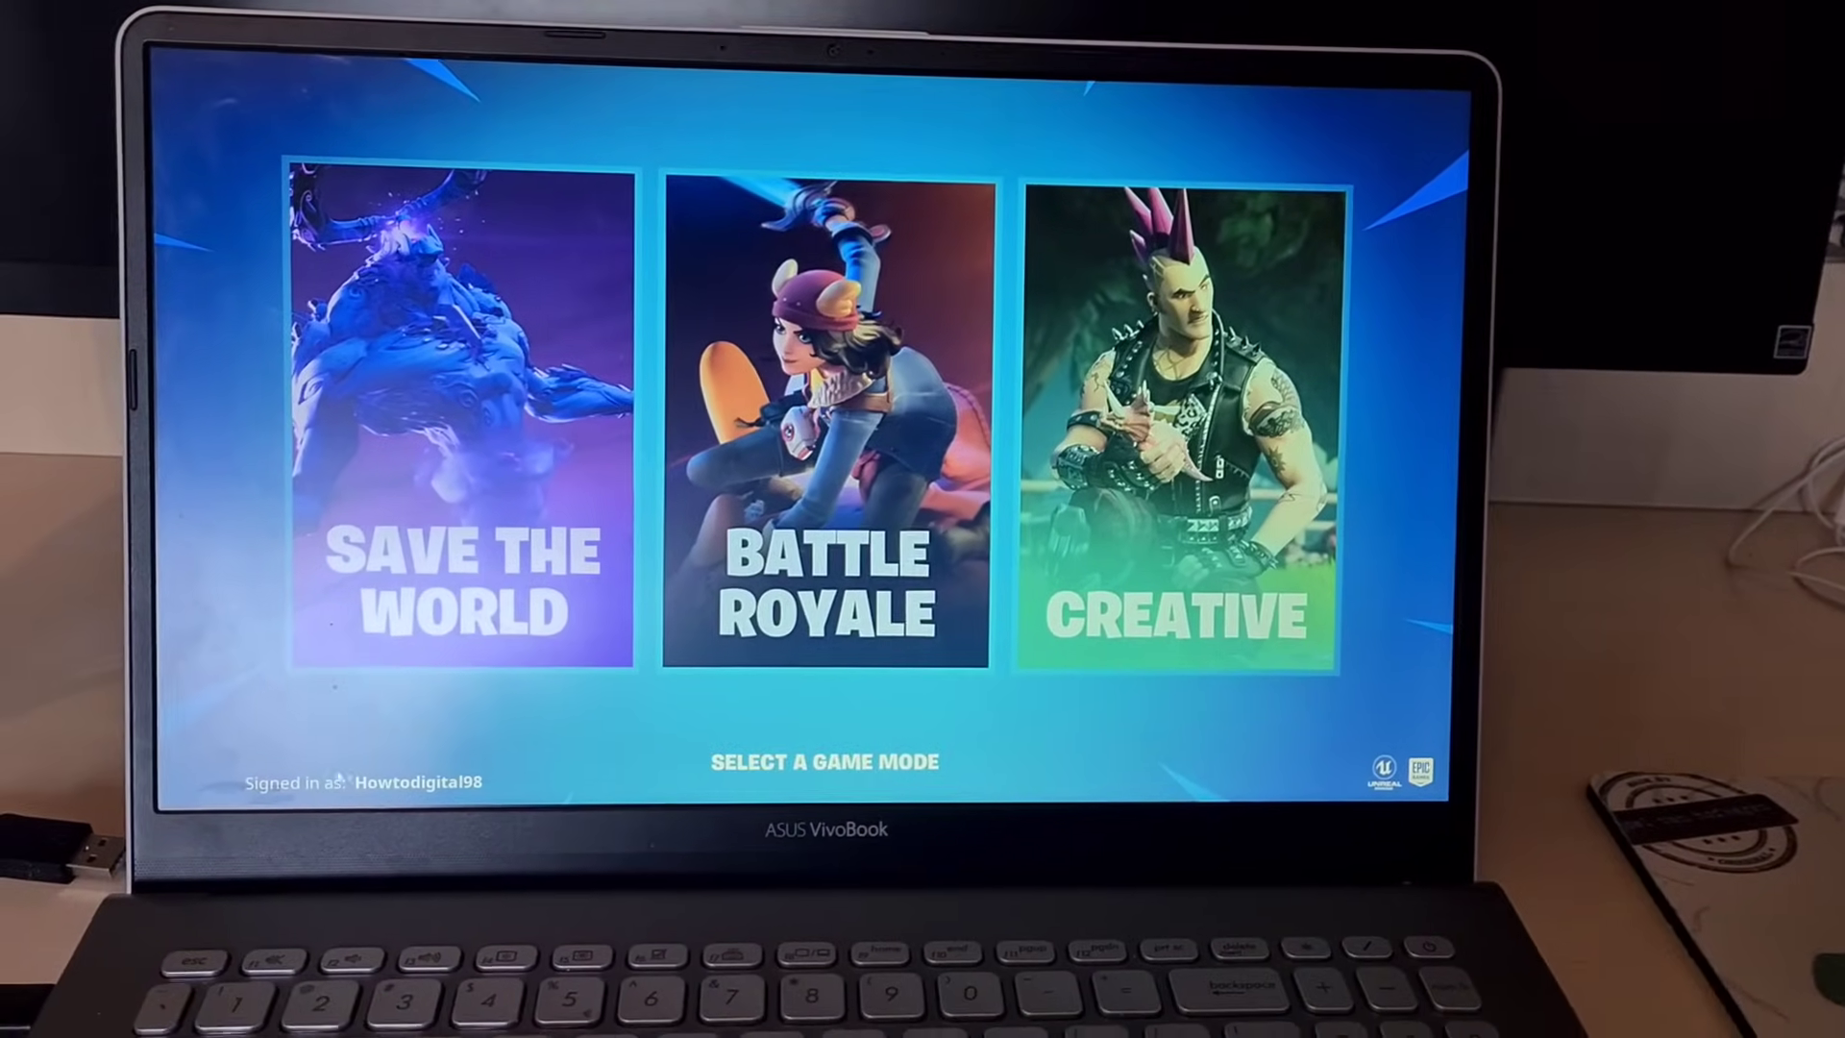
# Open a new incognito window in Google Chrome
pyautogui.moveTo(536, 618)
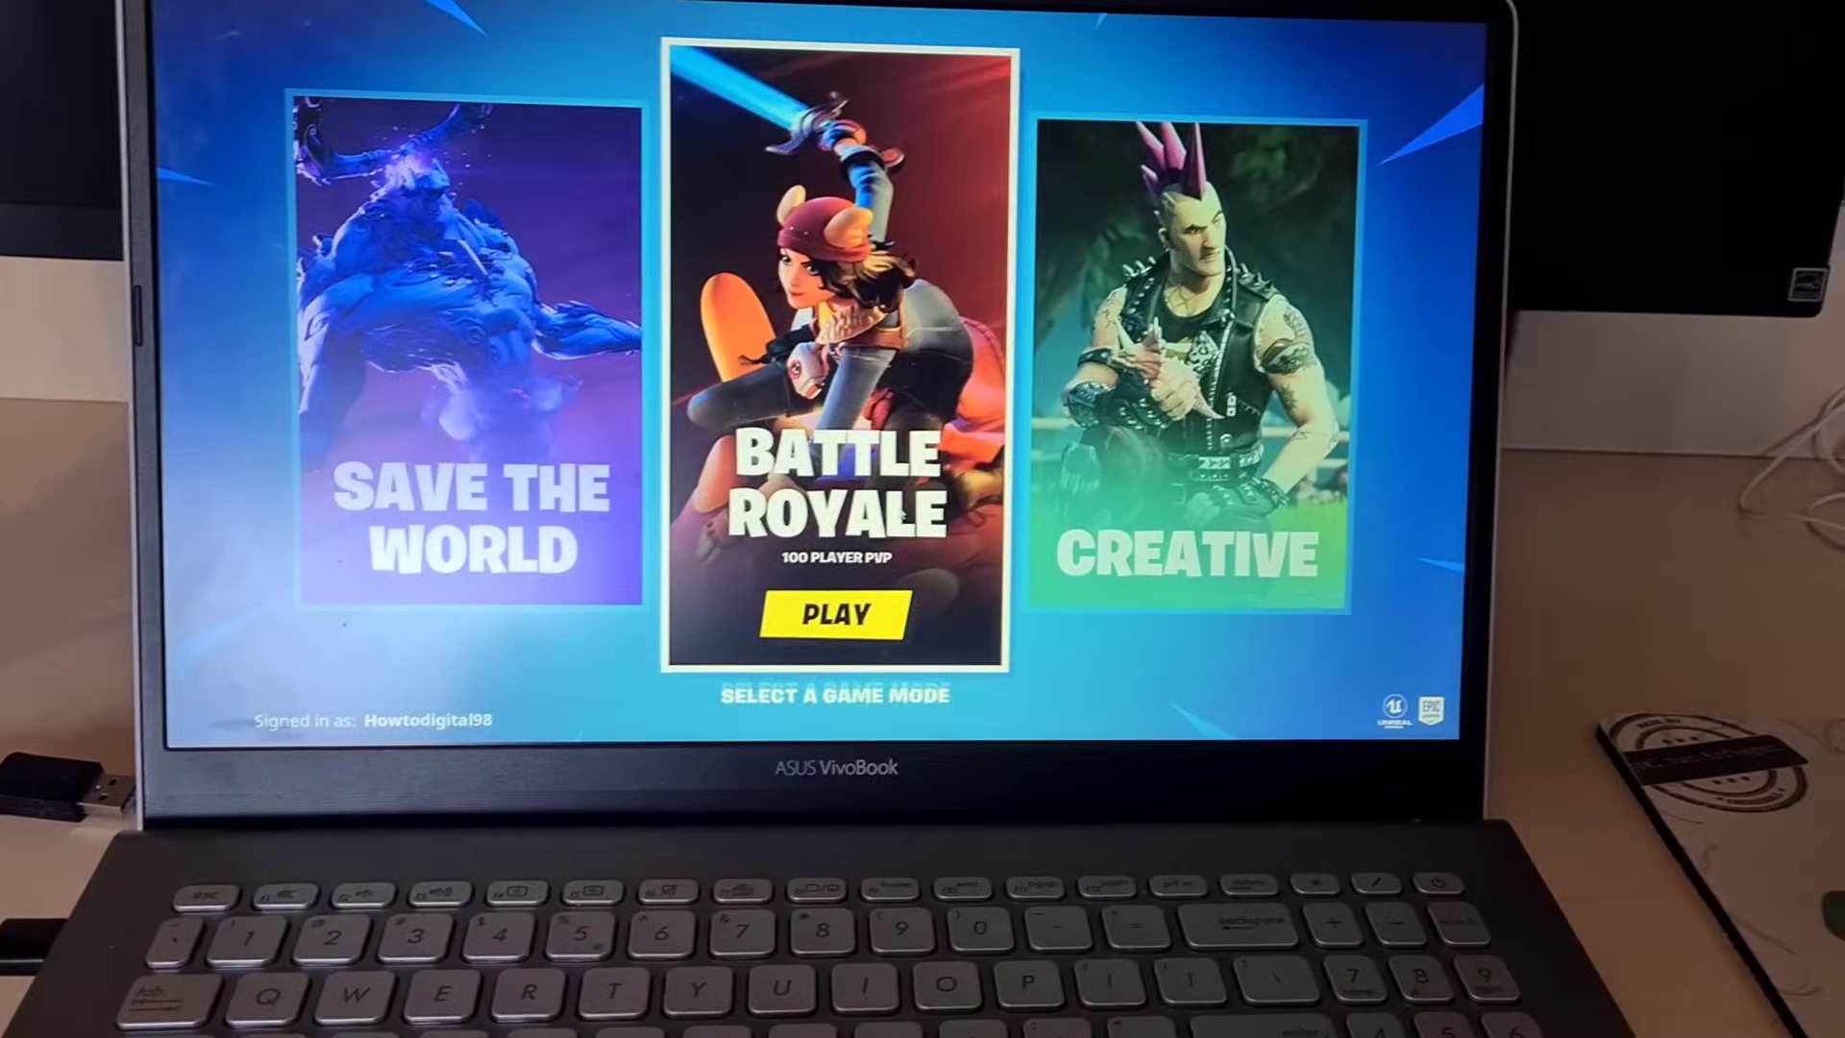
pyautogui.moveTo(1249, 432)
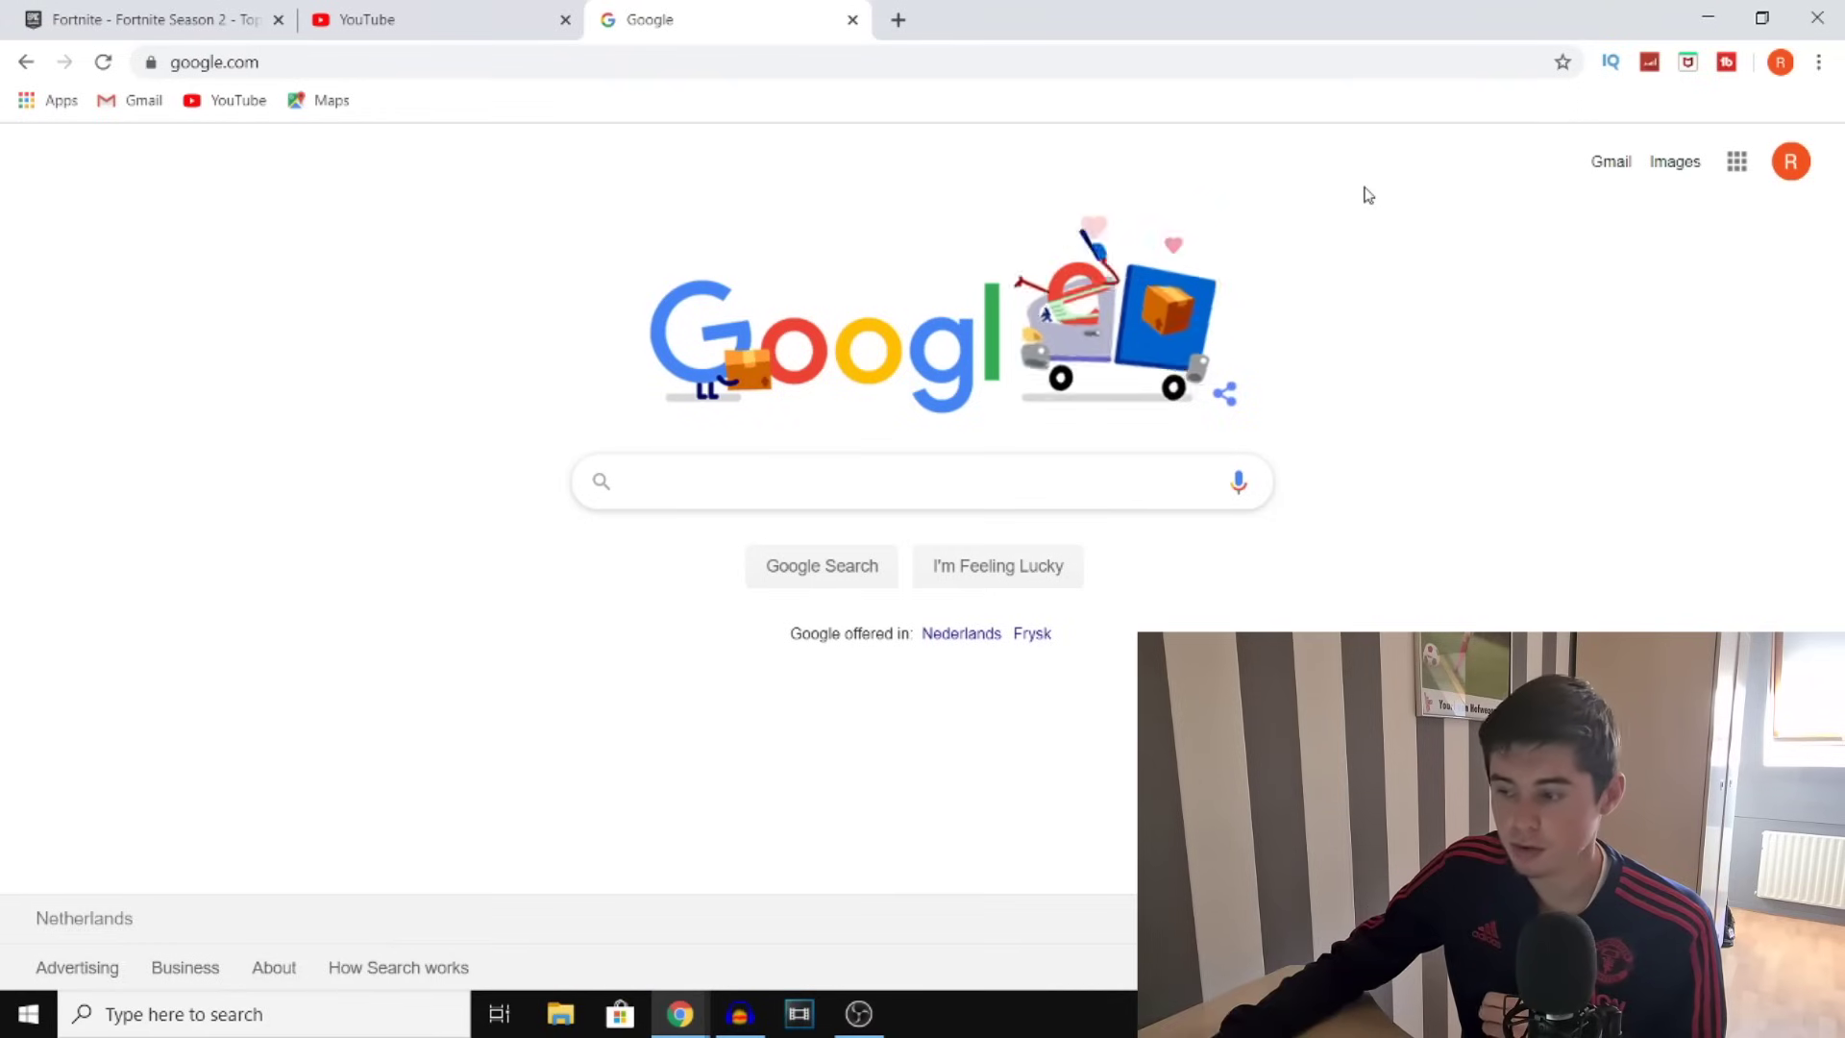
pyautogui.click(1818, 61)
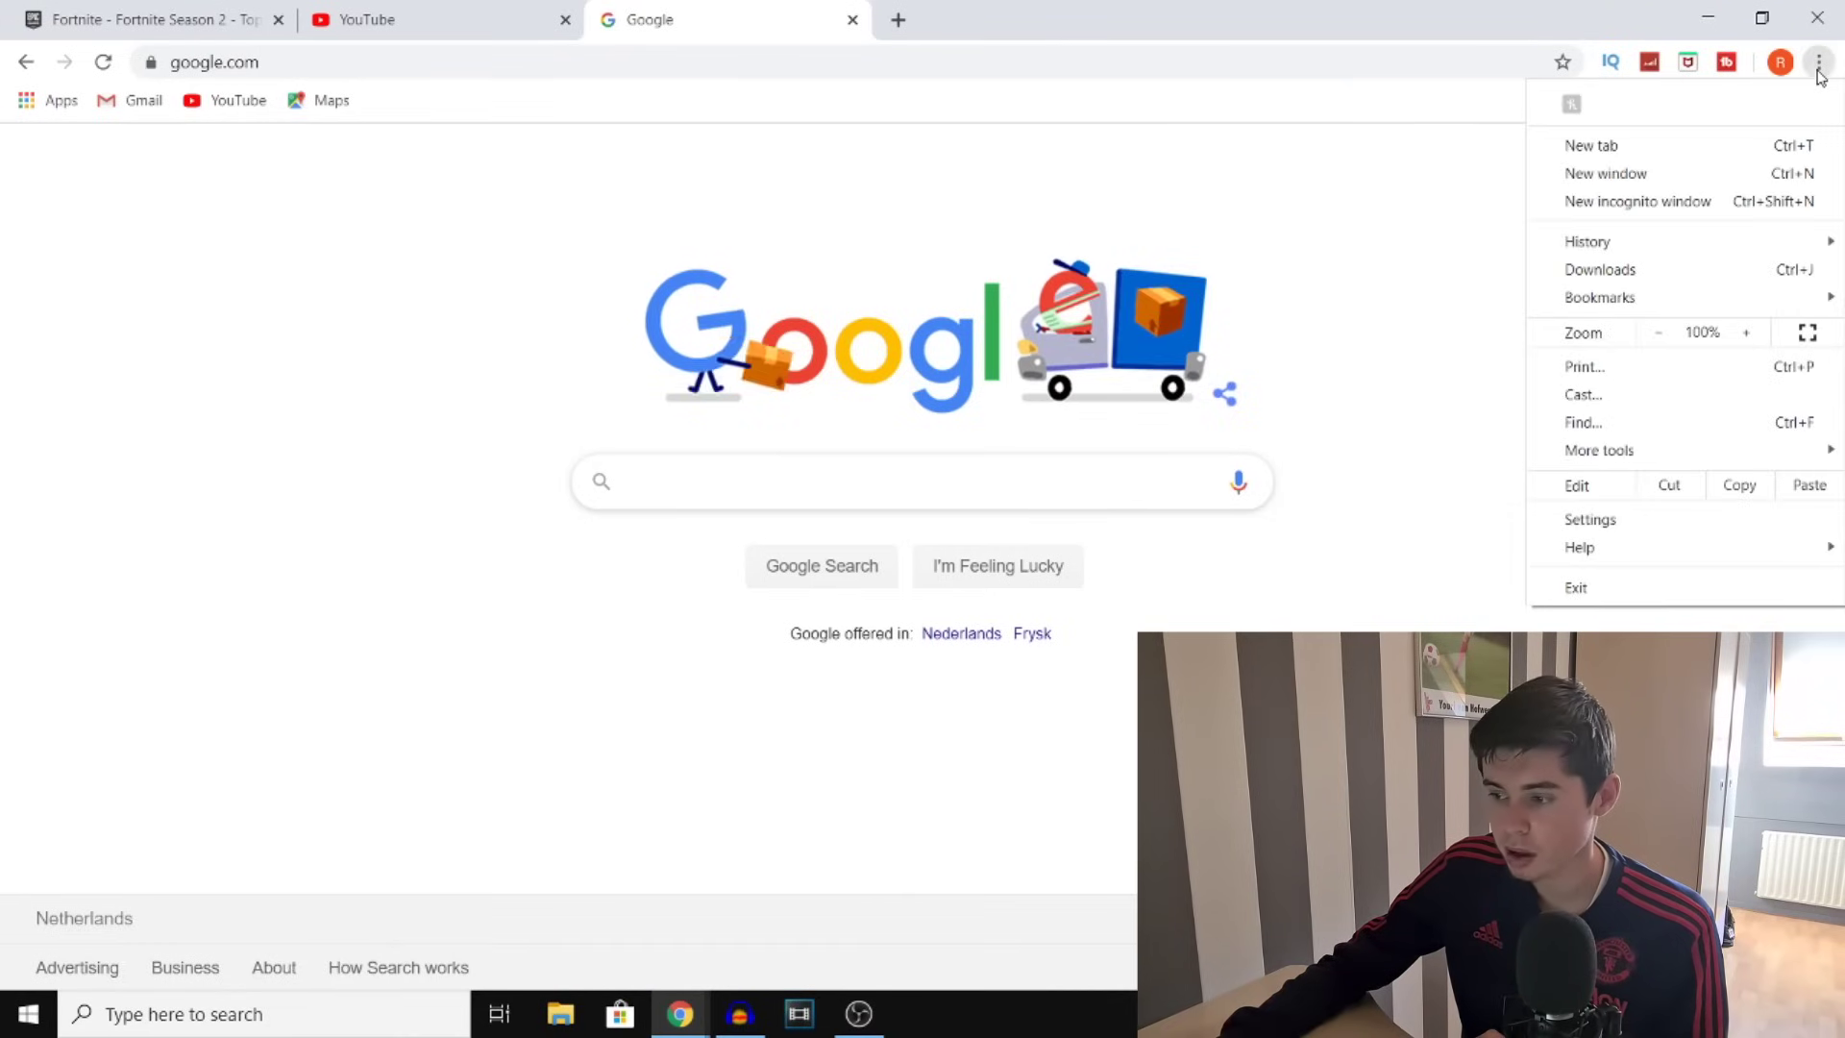
pyautogui.click(1641, 219)
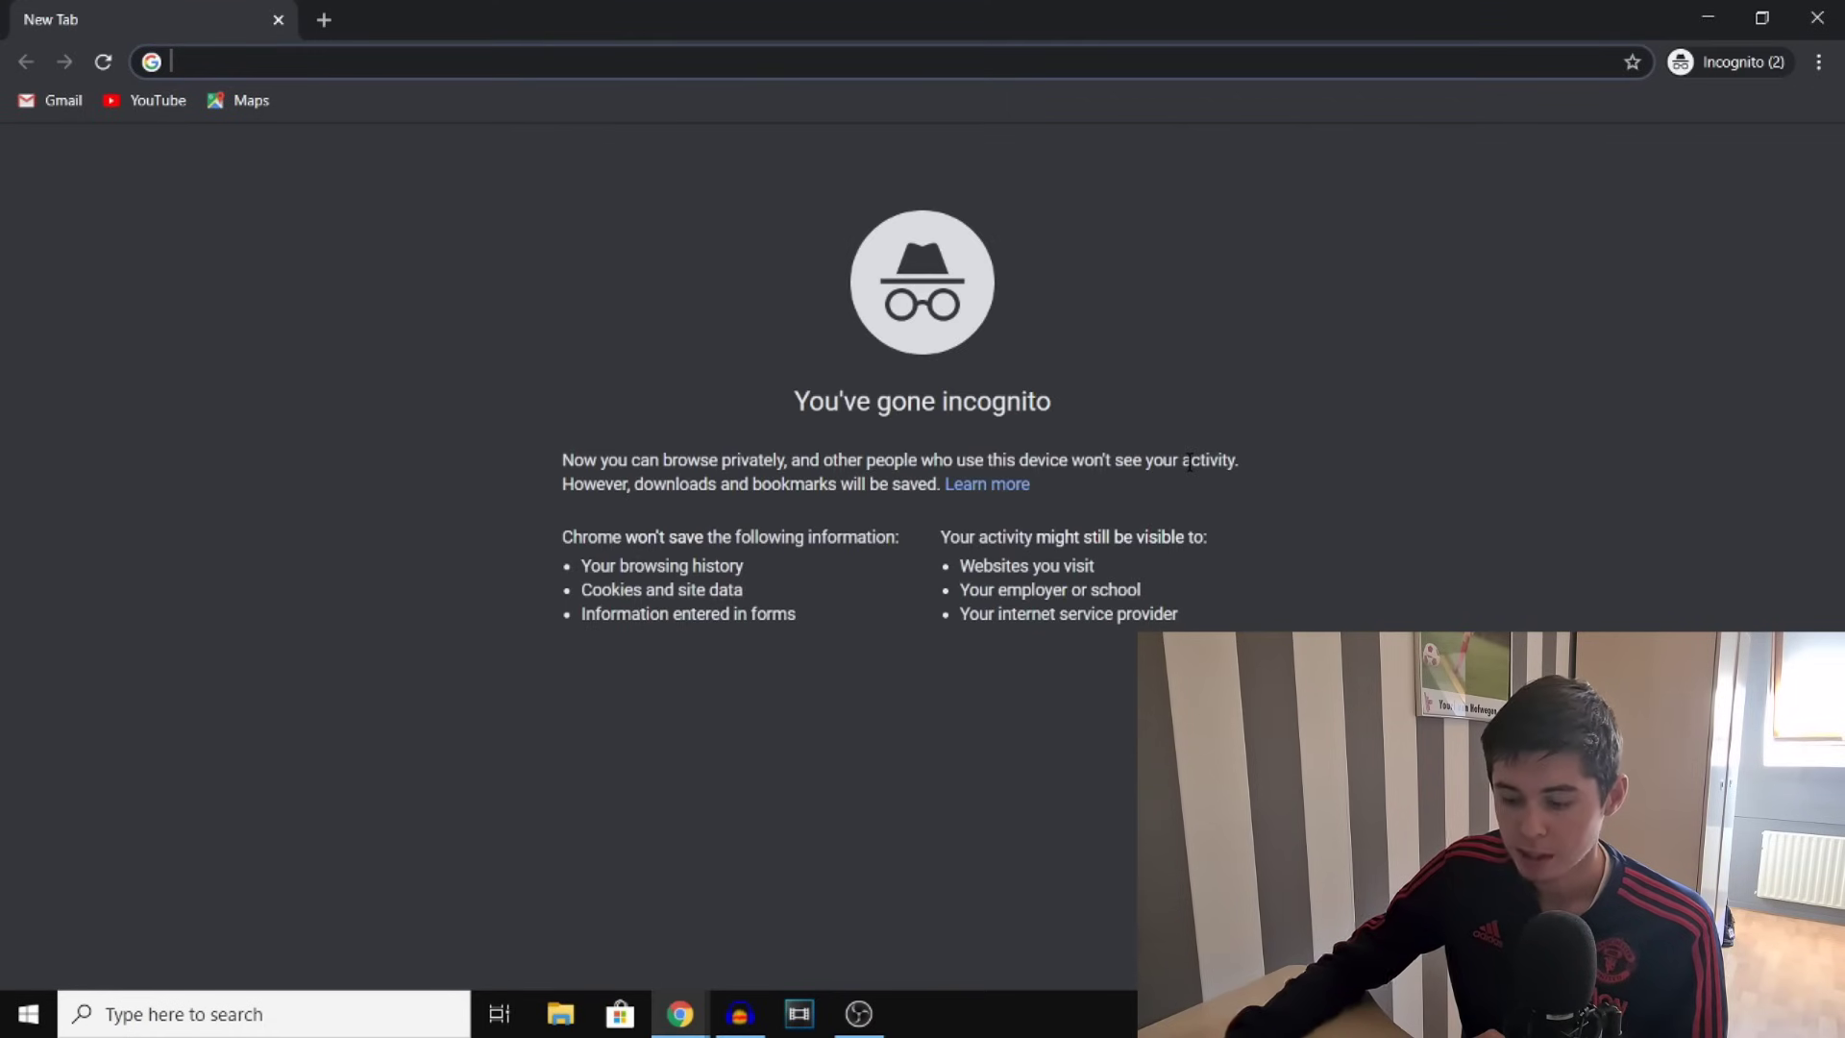
# Search Google for 'fortnite' without the autocompleted suggestion
pyautogui.write('fortnite')
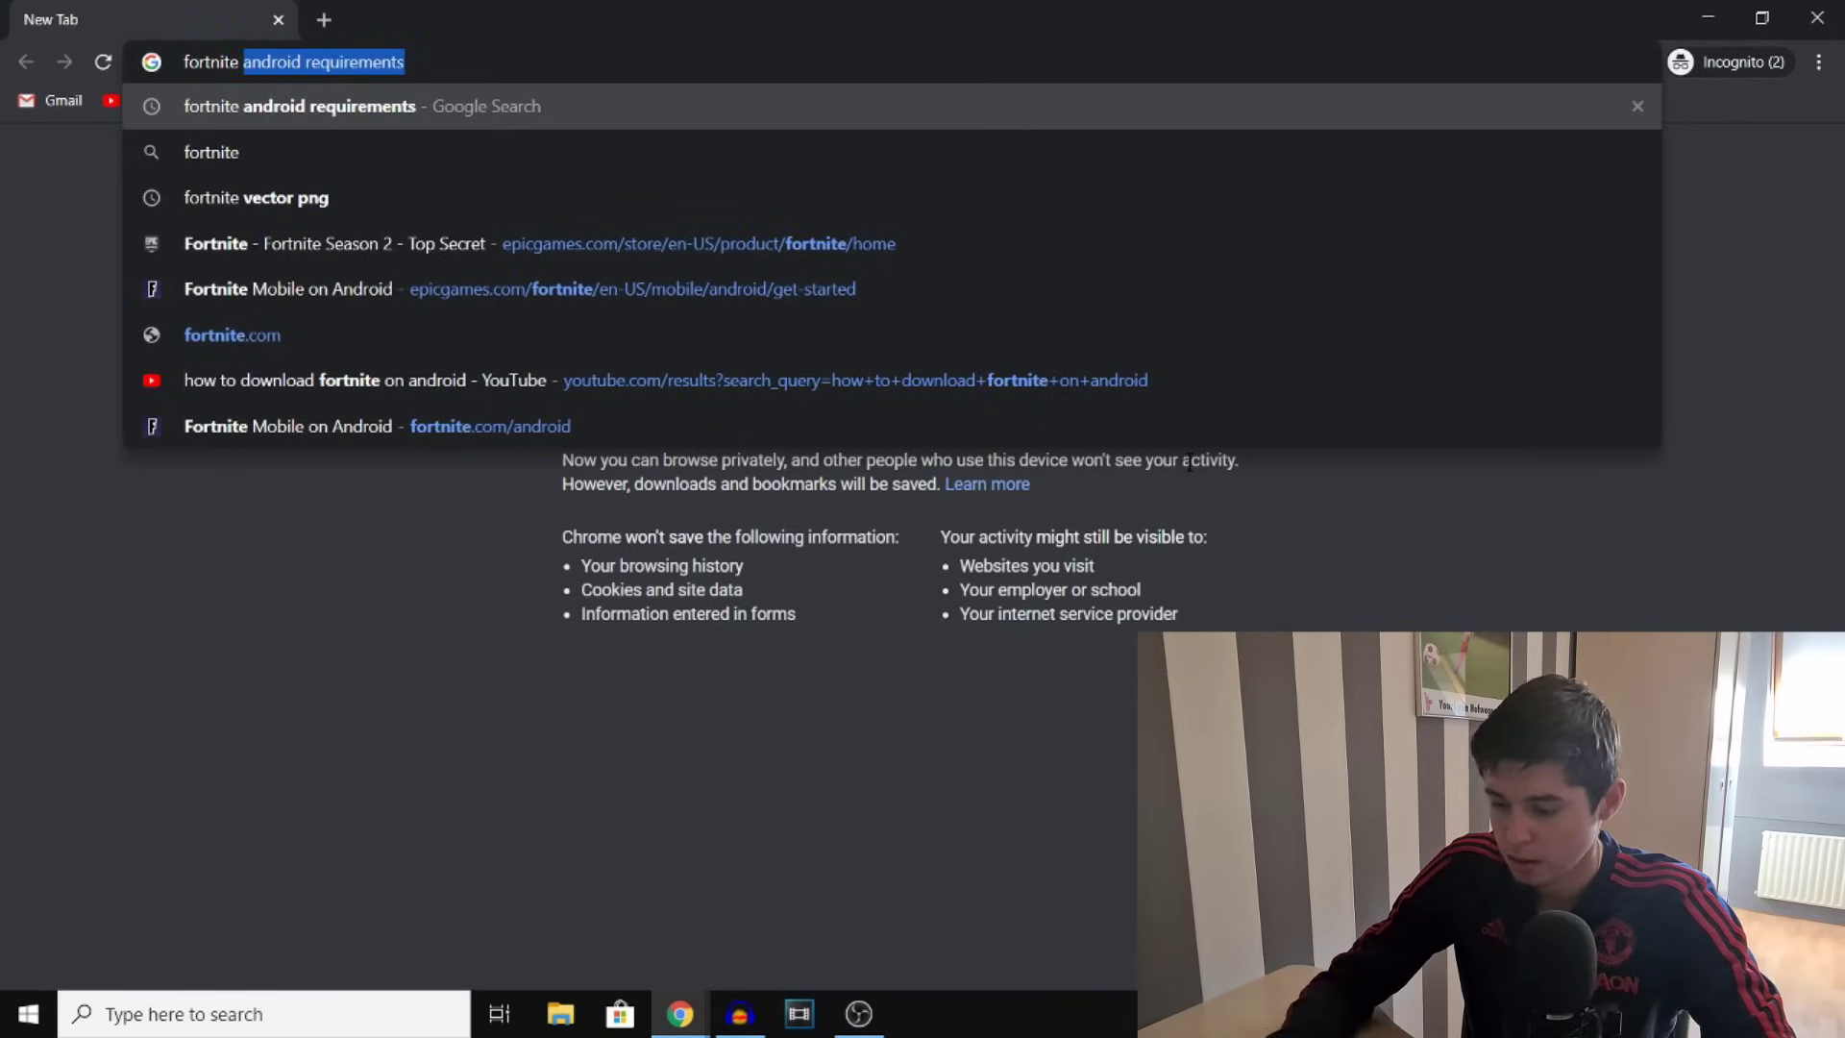
pyautogui.press('BackSpace')
pyautogui.press('Return')
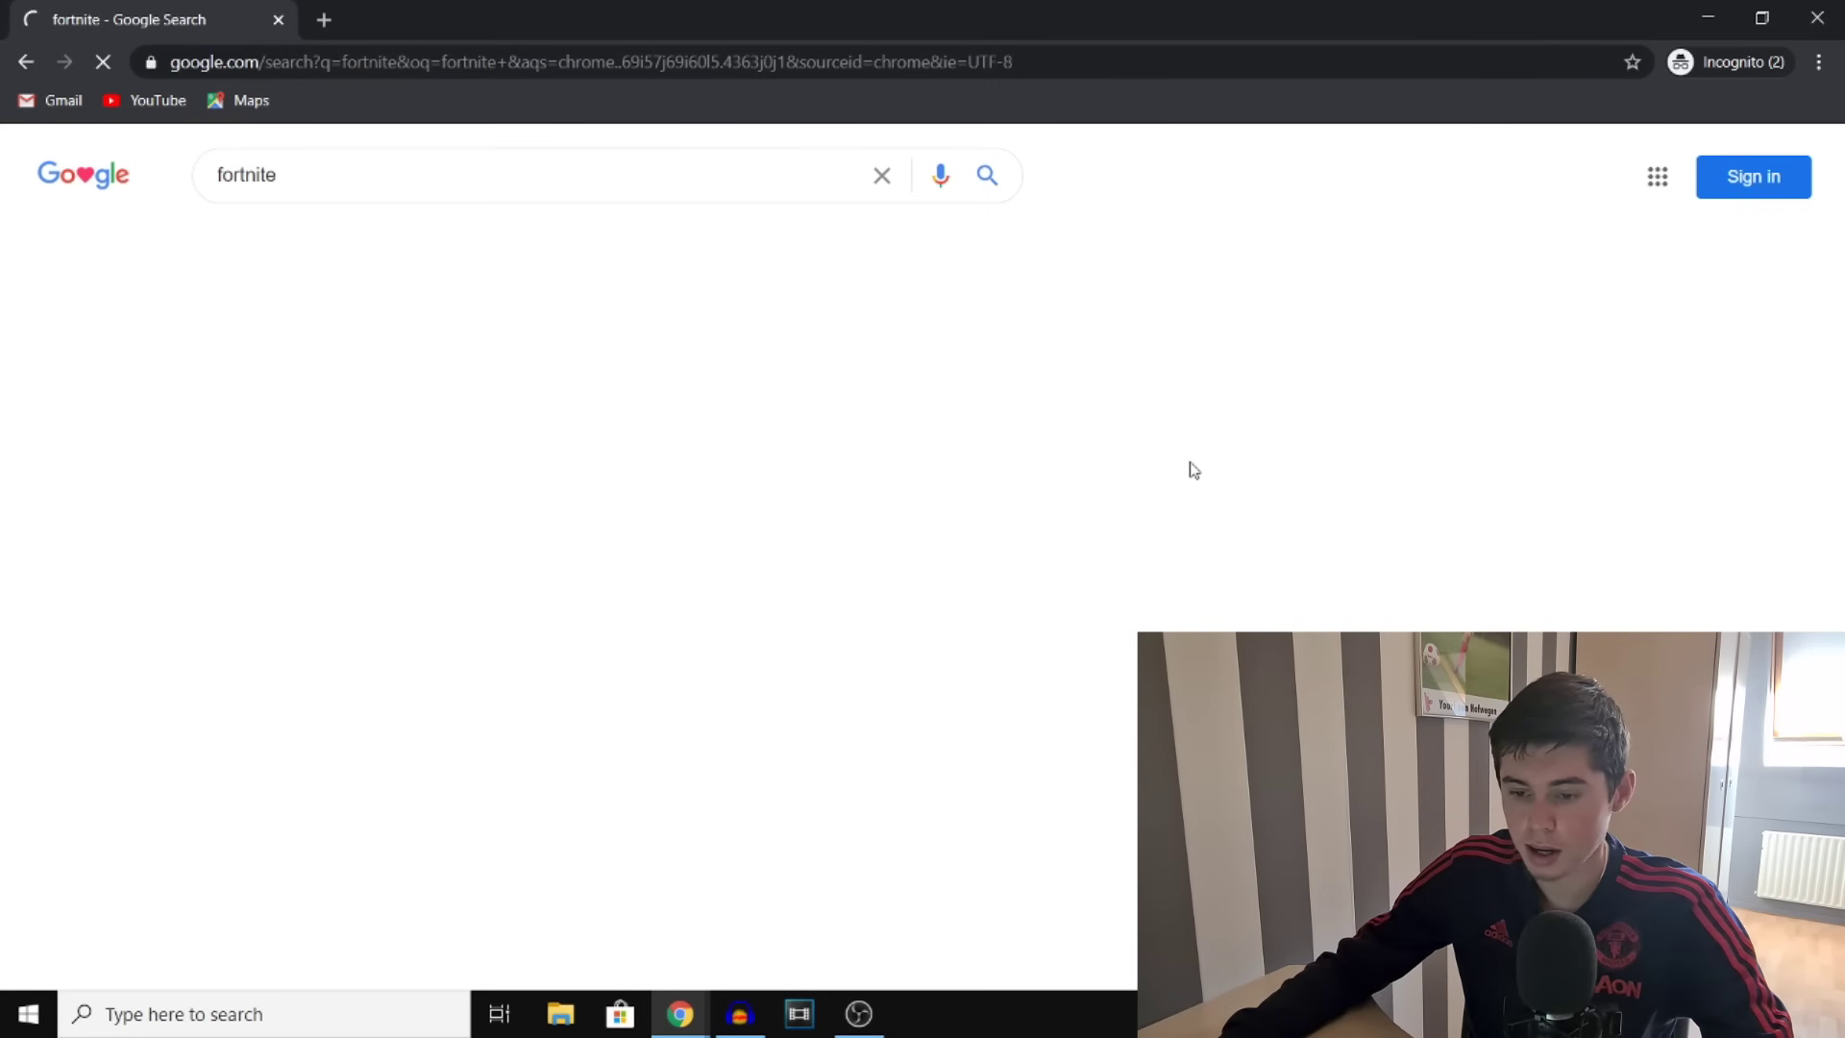
pyautogui.scroll(-2, 684, 657)
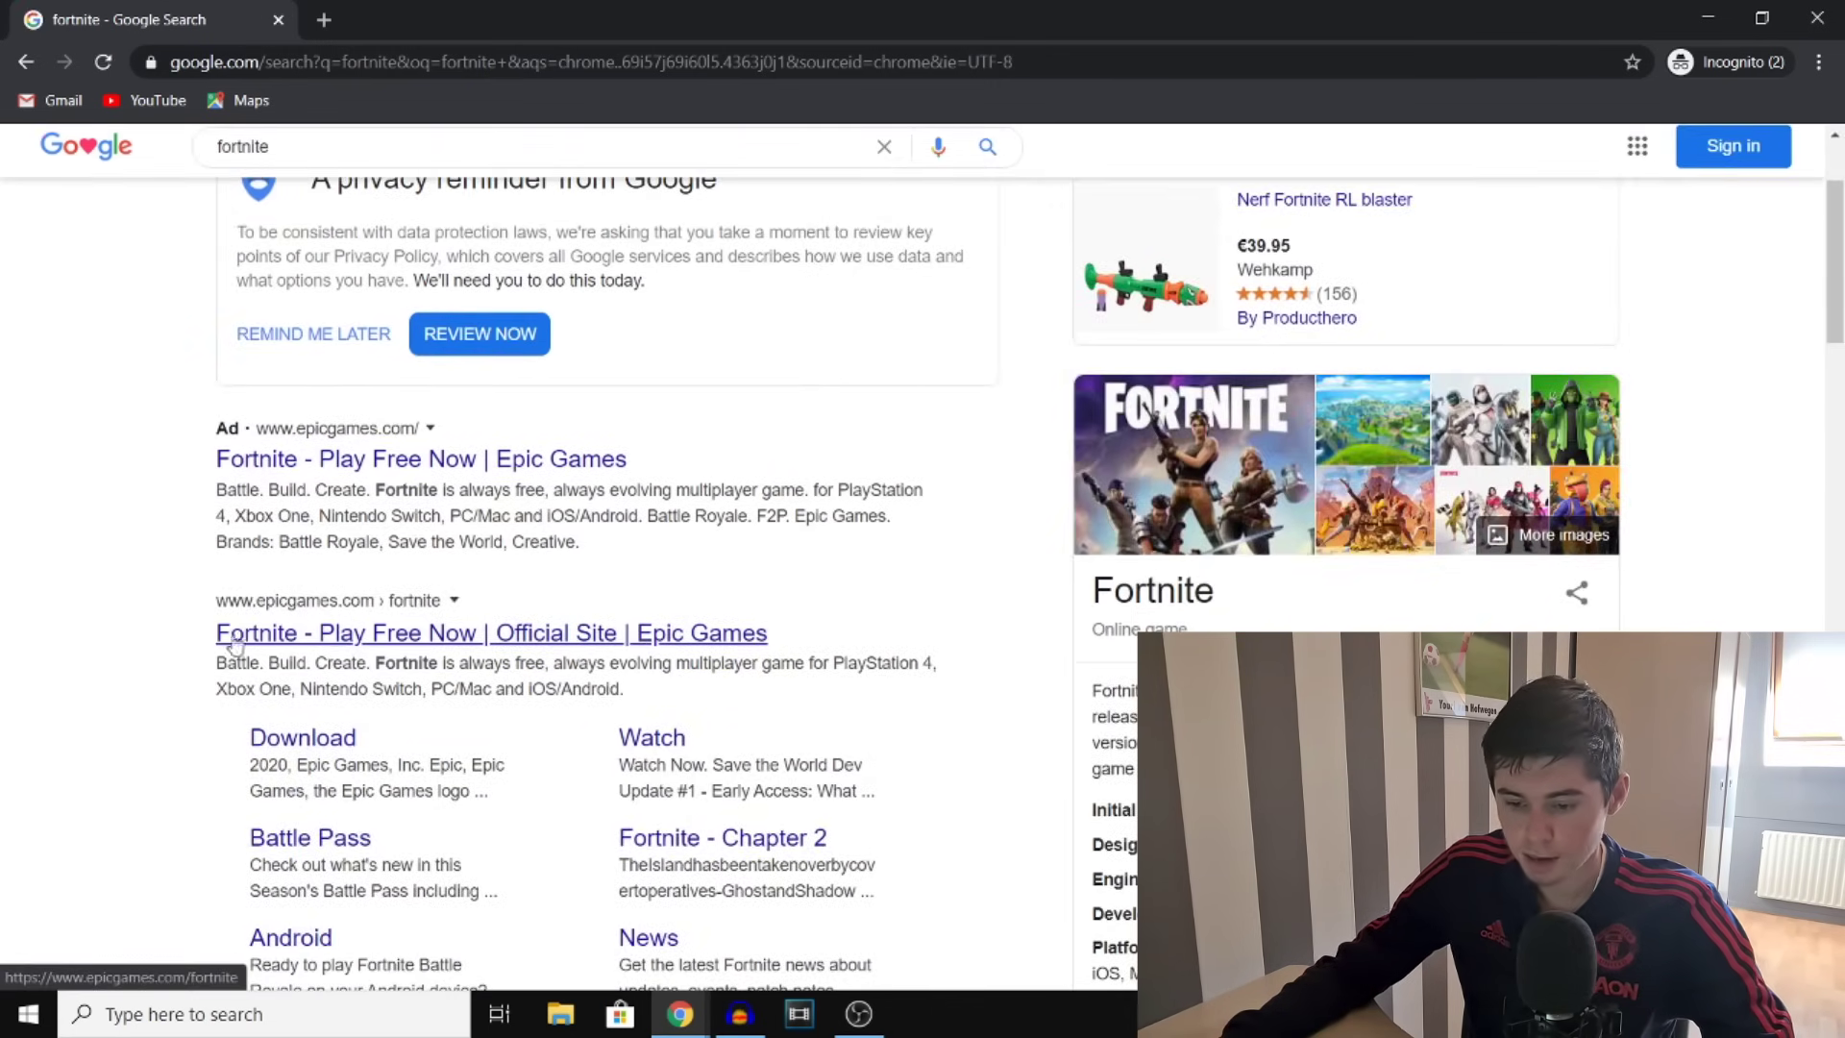
# Open the official Fortnite site, choose the PC/Mac download, and switch to account sign-in
pyautogui.click(664, 638)
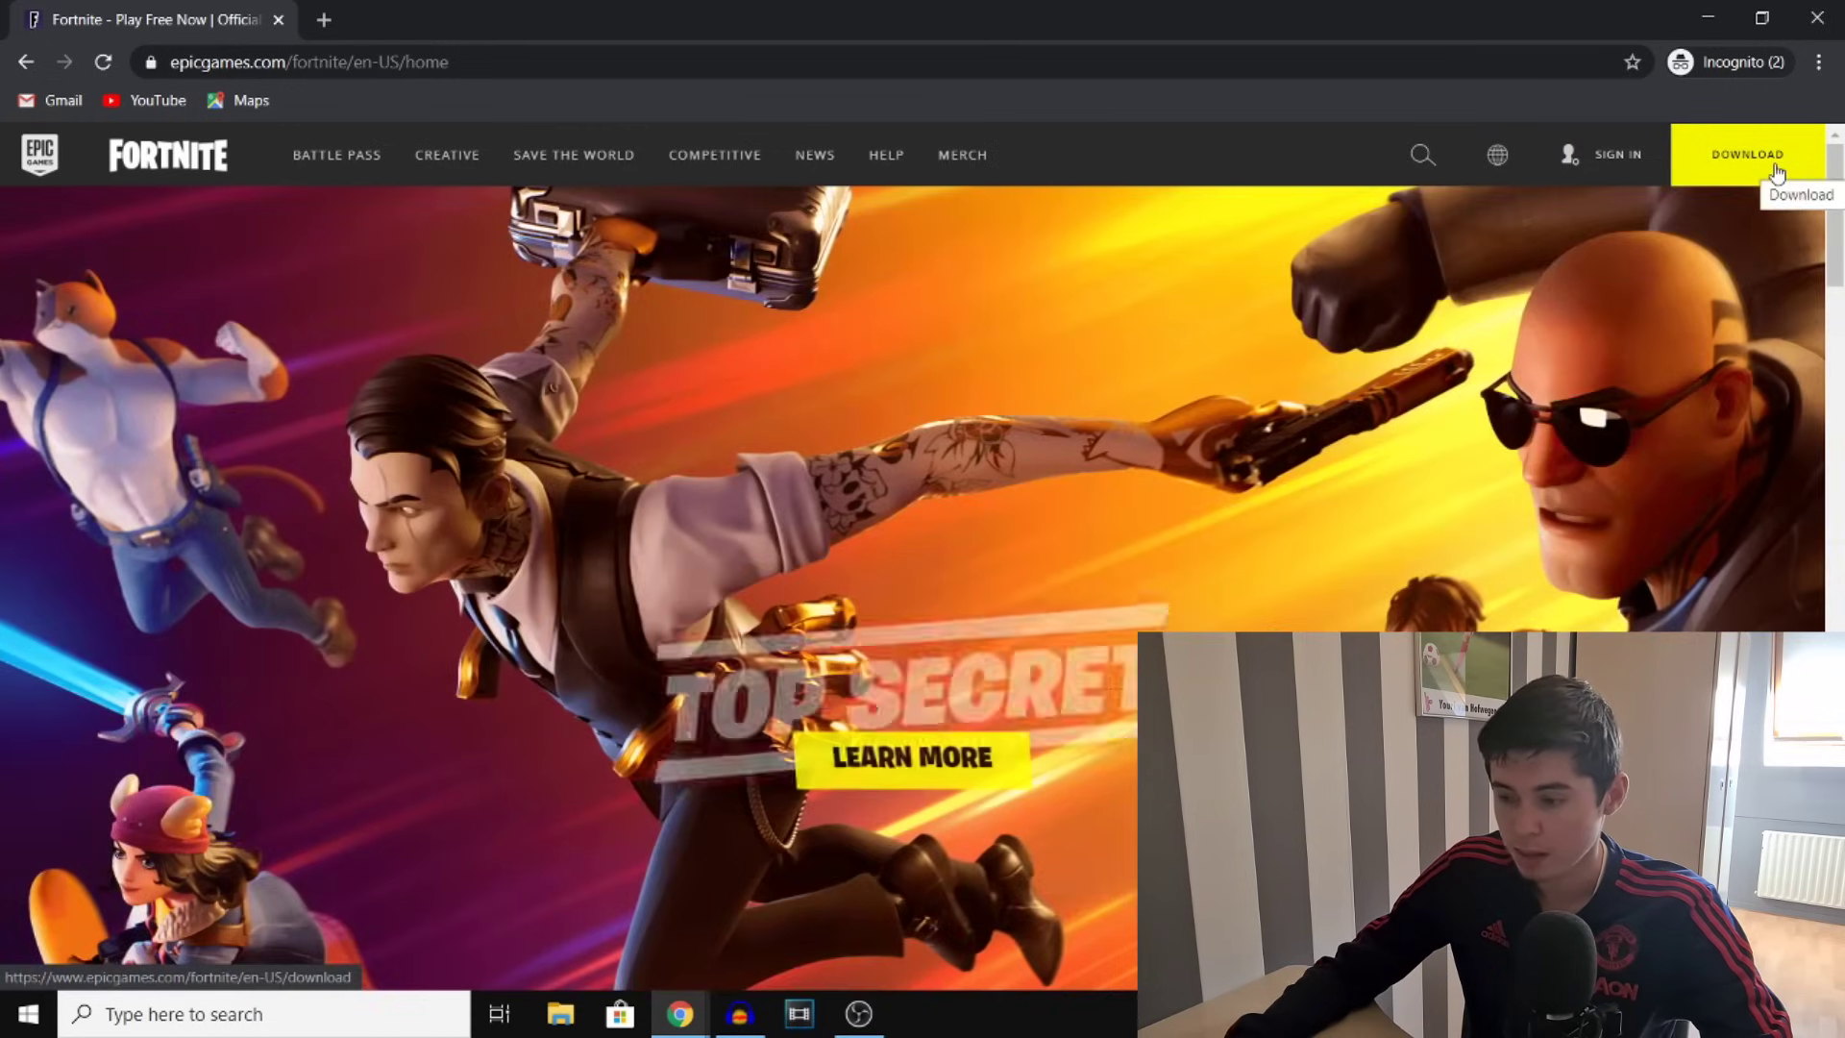
pyautogui.click(1775, 173)
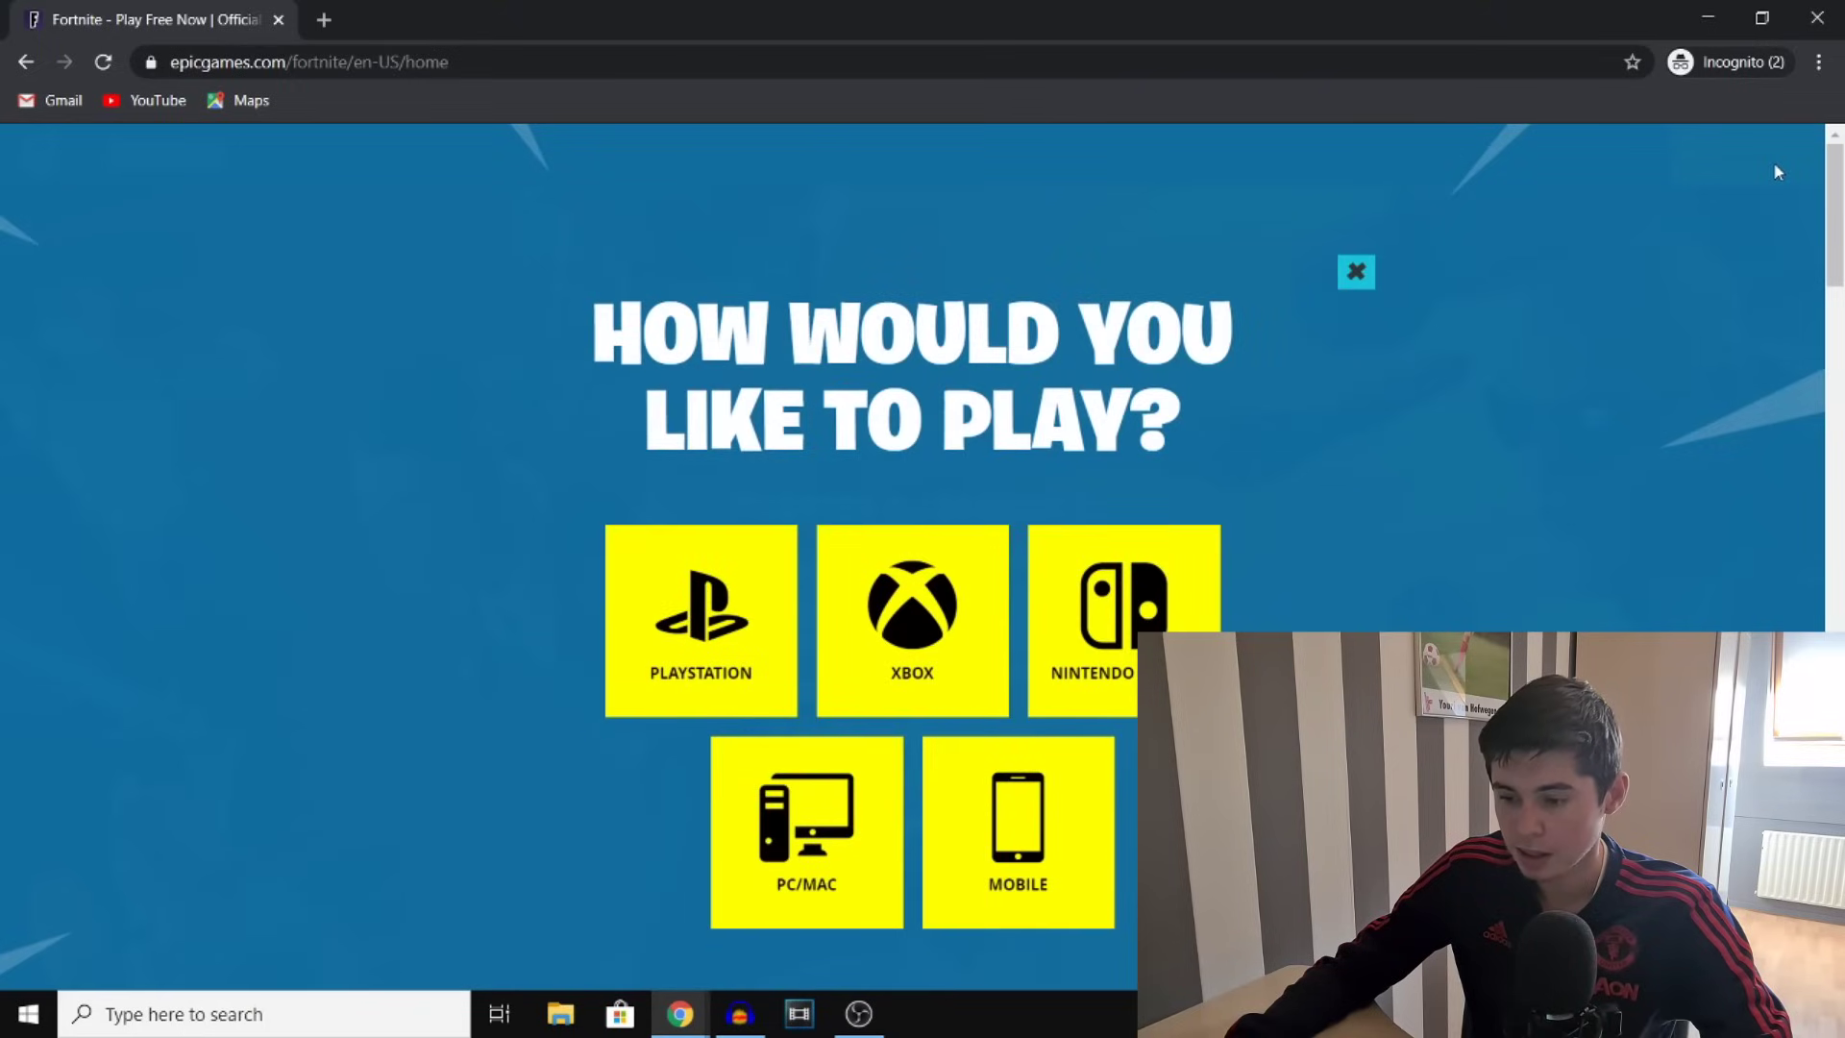
pyautogui.click(829, 817)
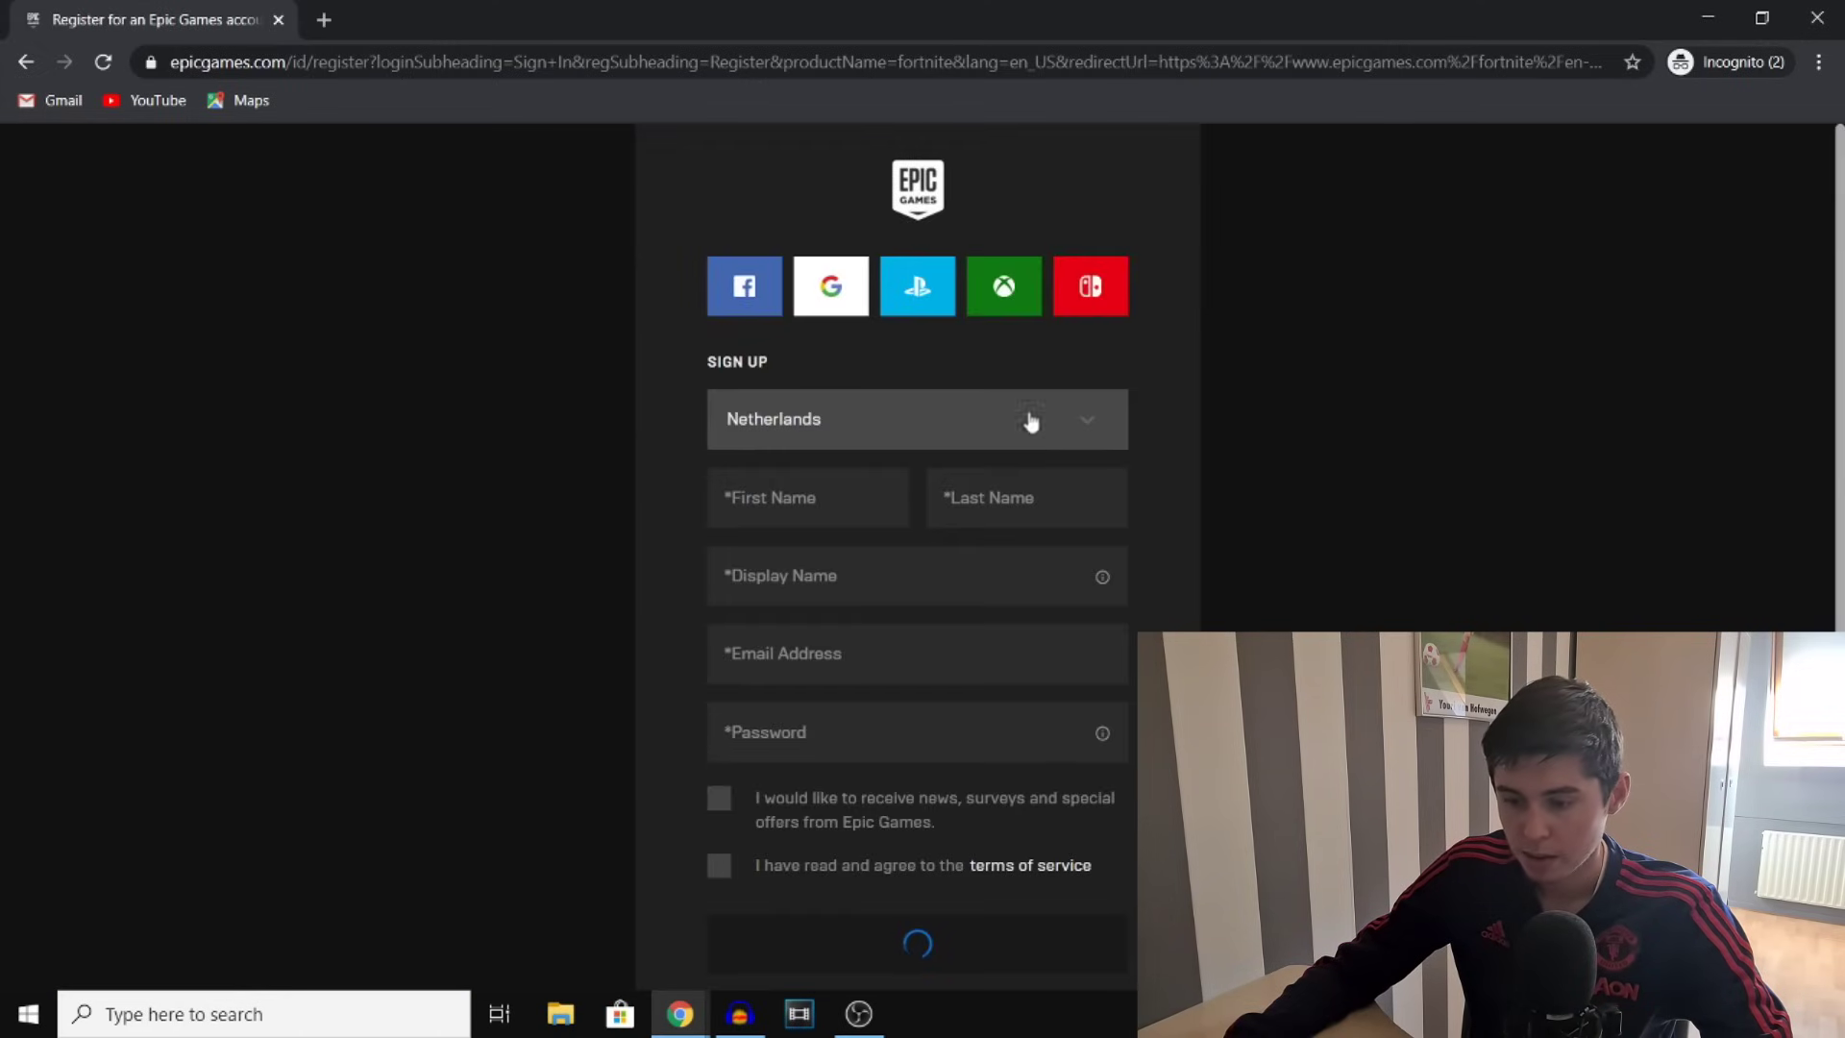
pyautogui.scroll(-3, 1053, 788)
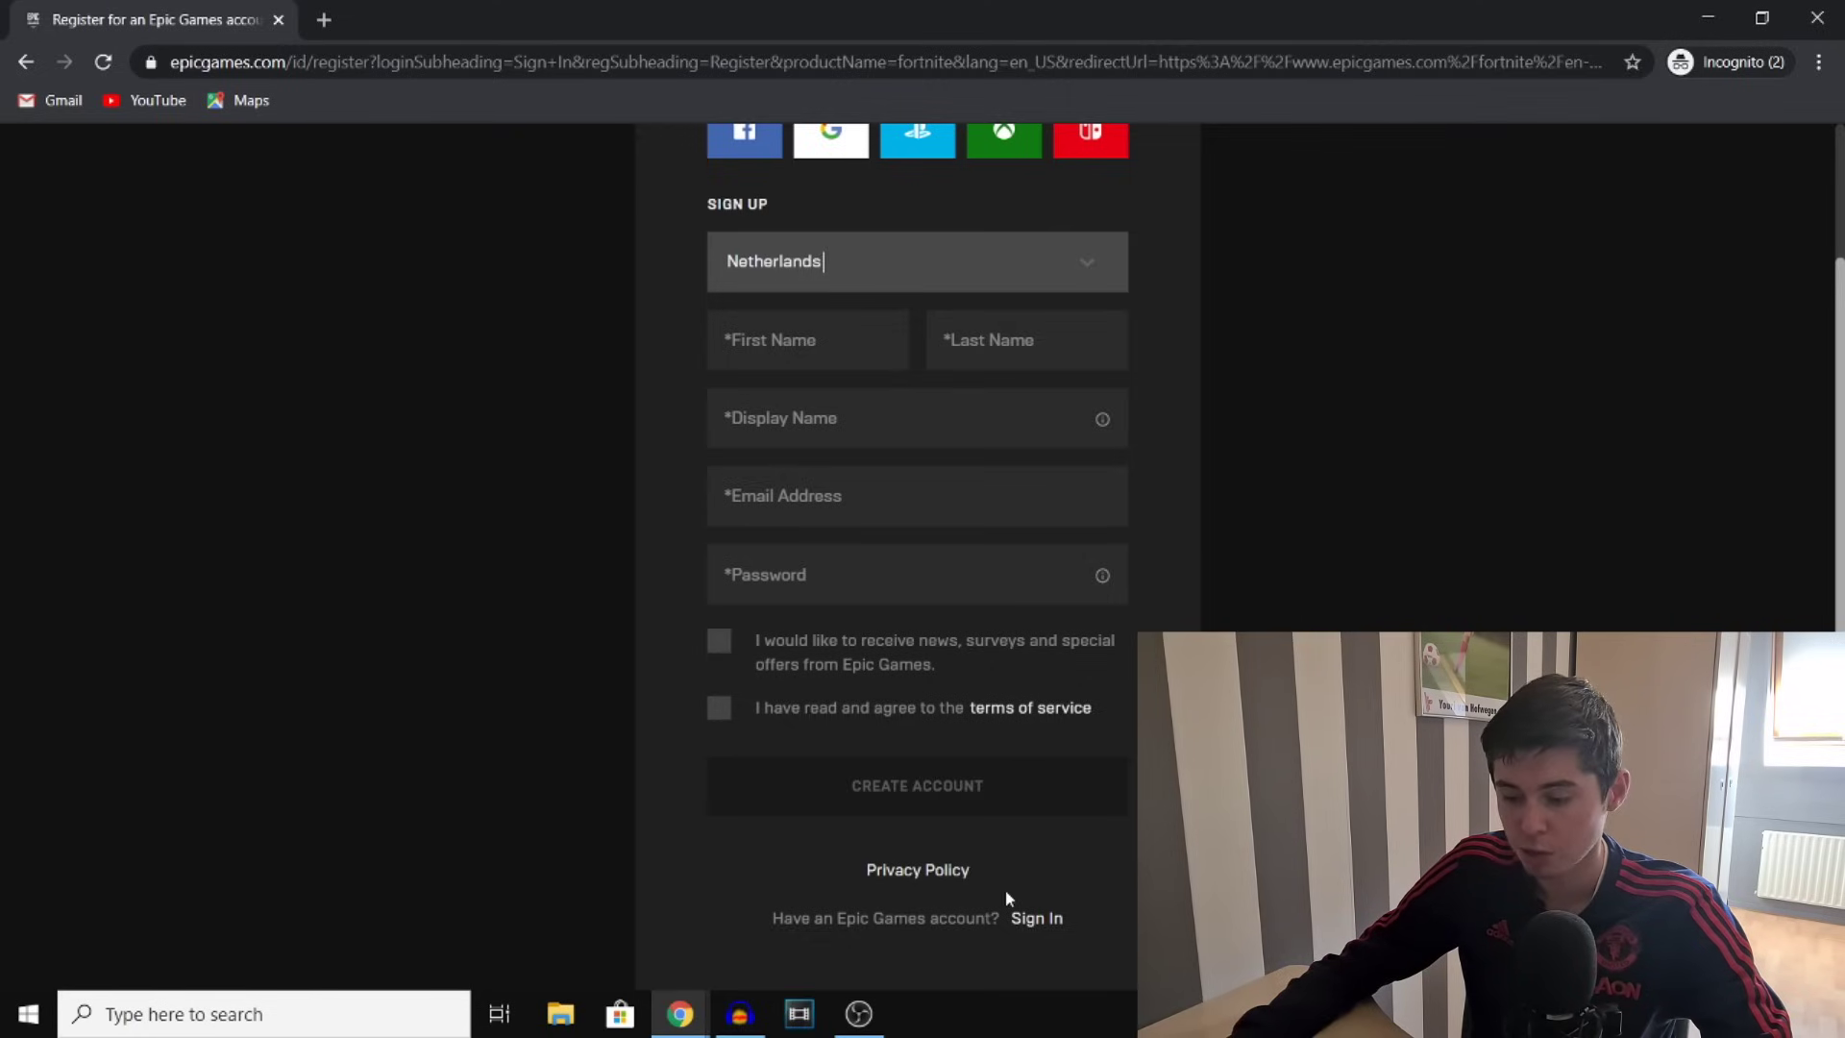
pyautogui.click(1037, 917)
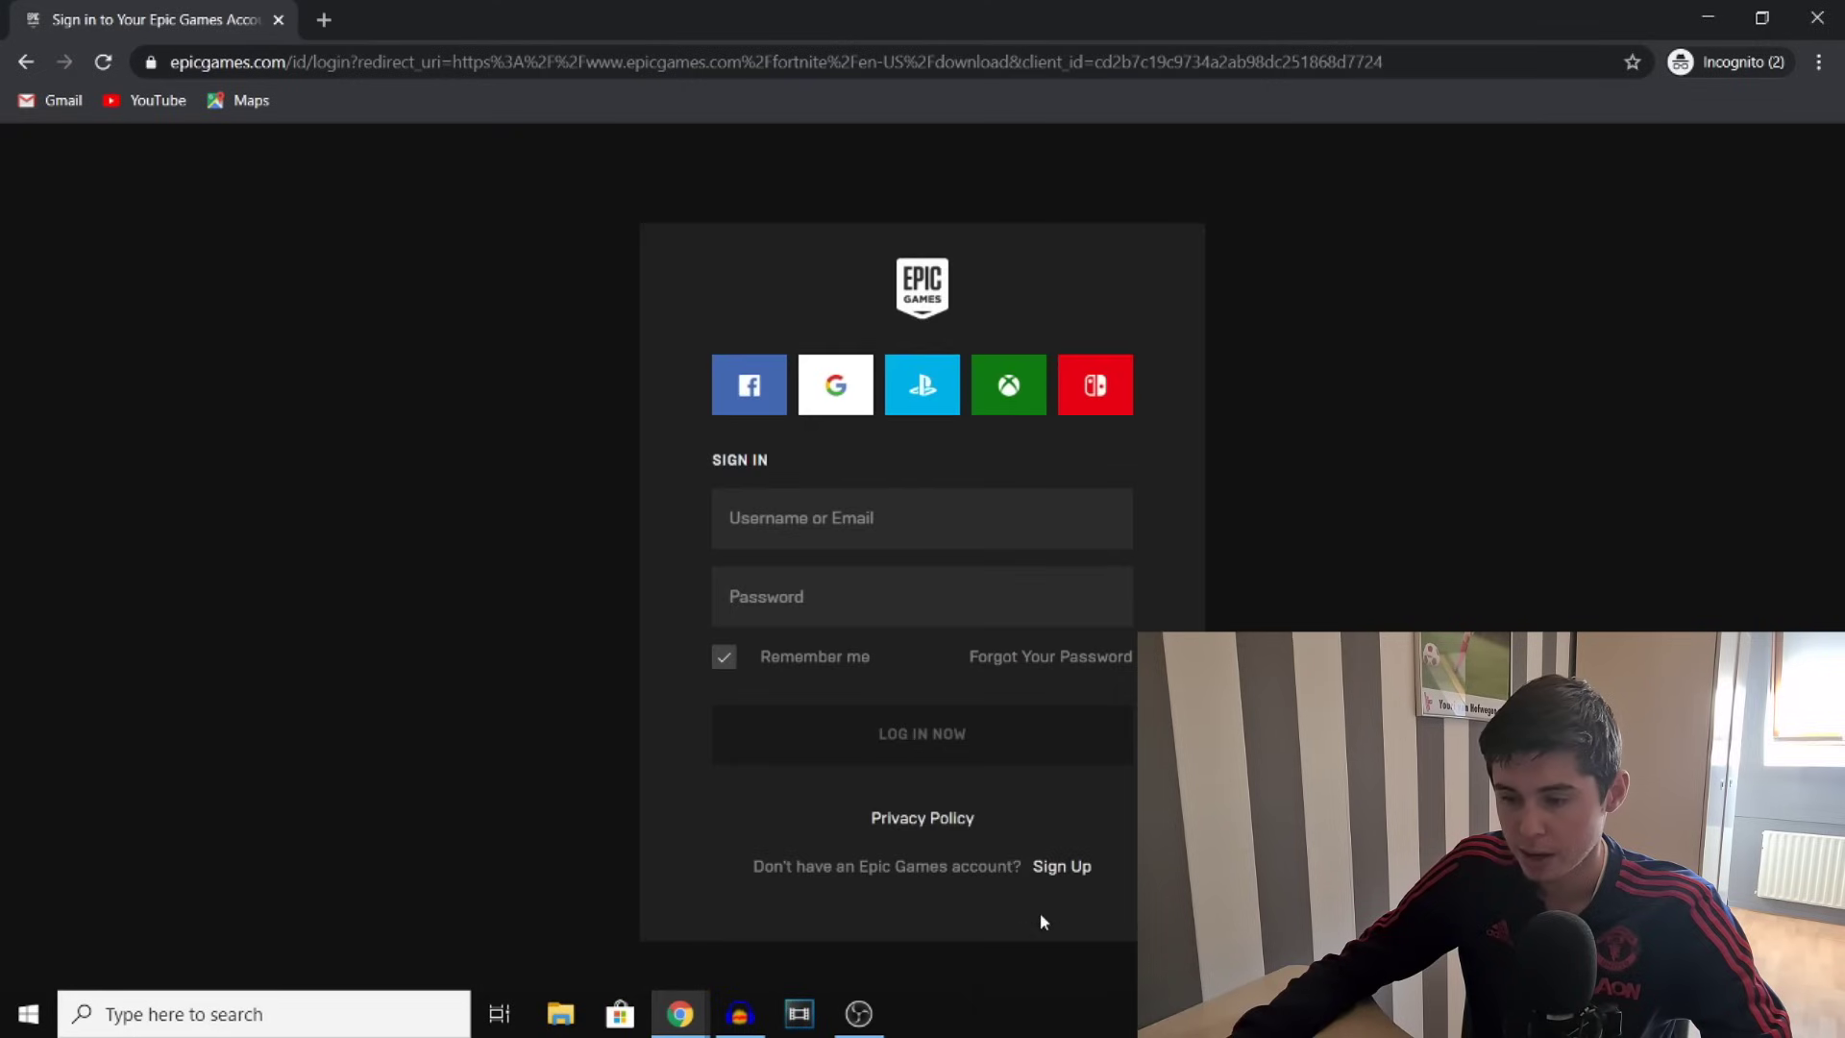
# Log in with the account username and saved details, then run the downloaded EpicInstaller
pyautogui.click(897, 519)
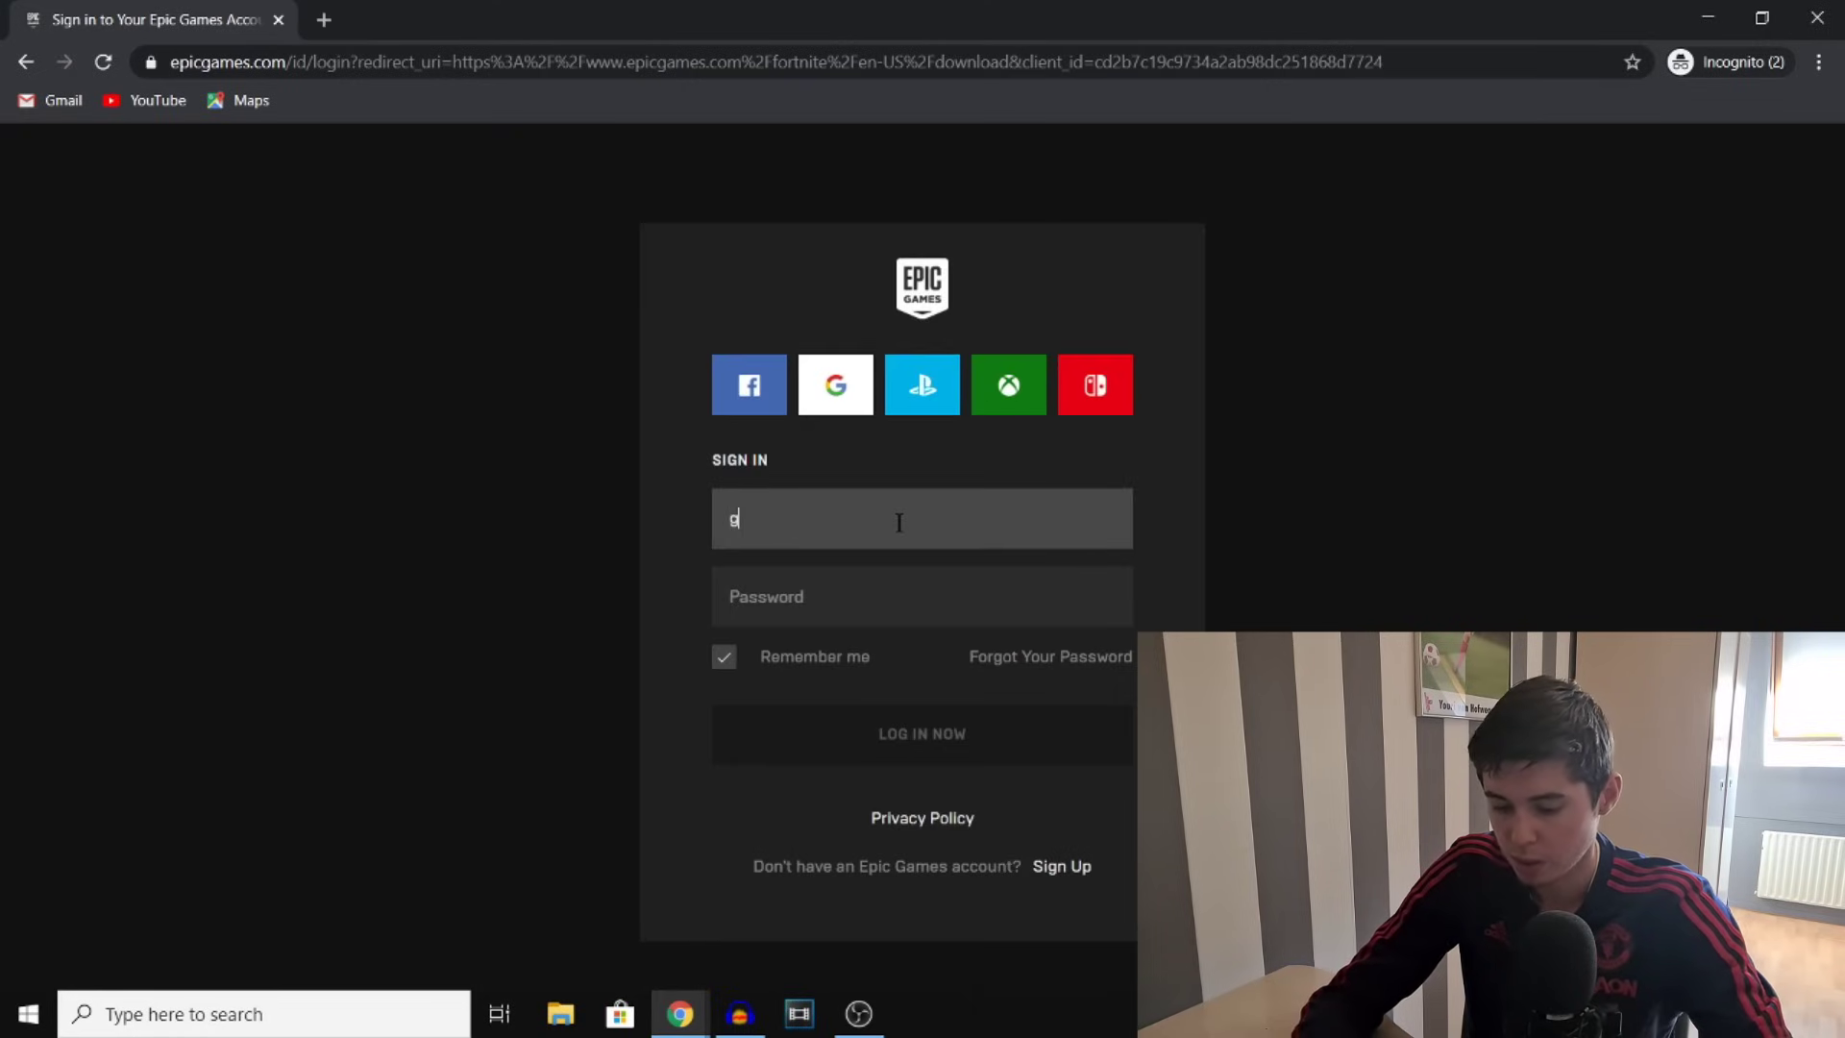
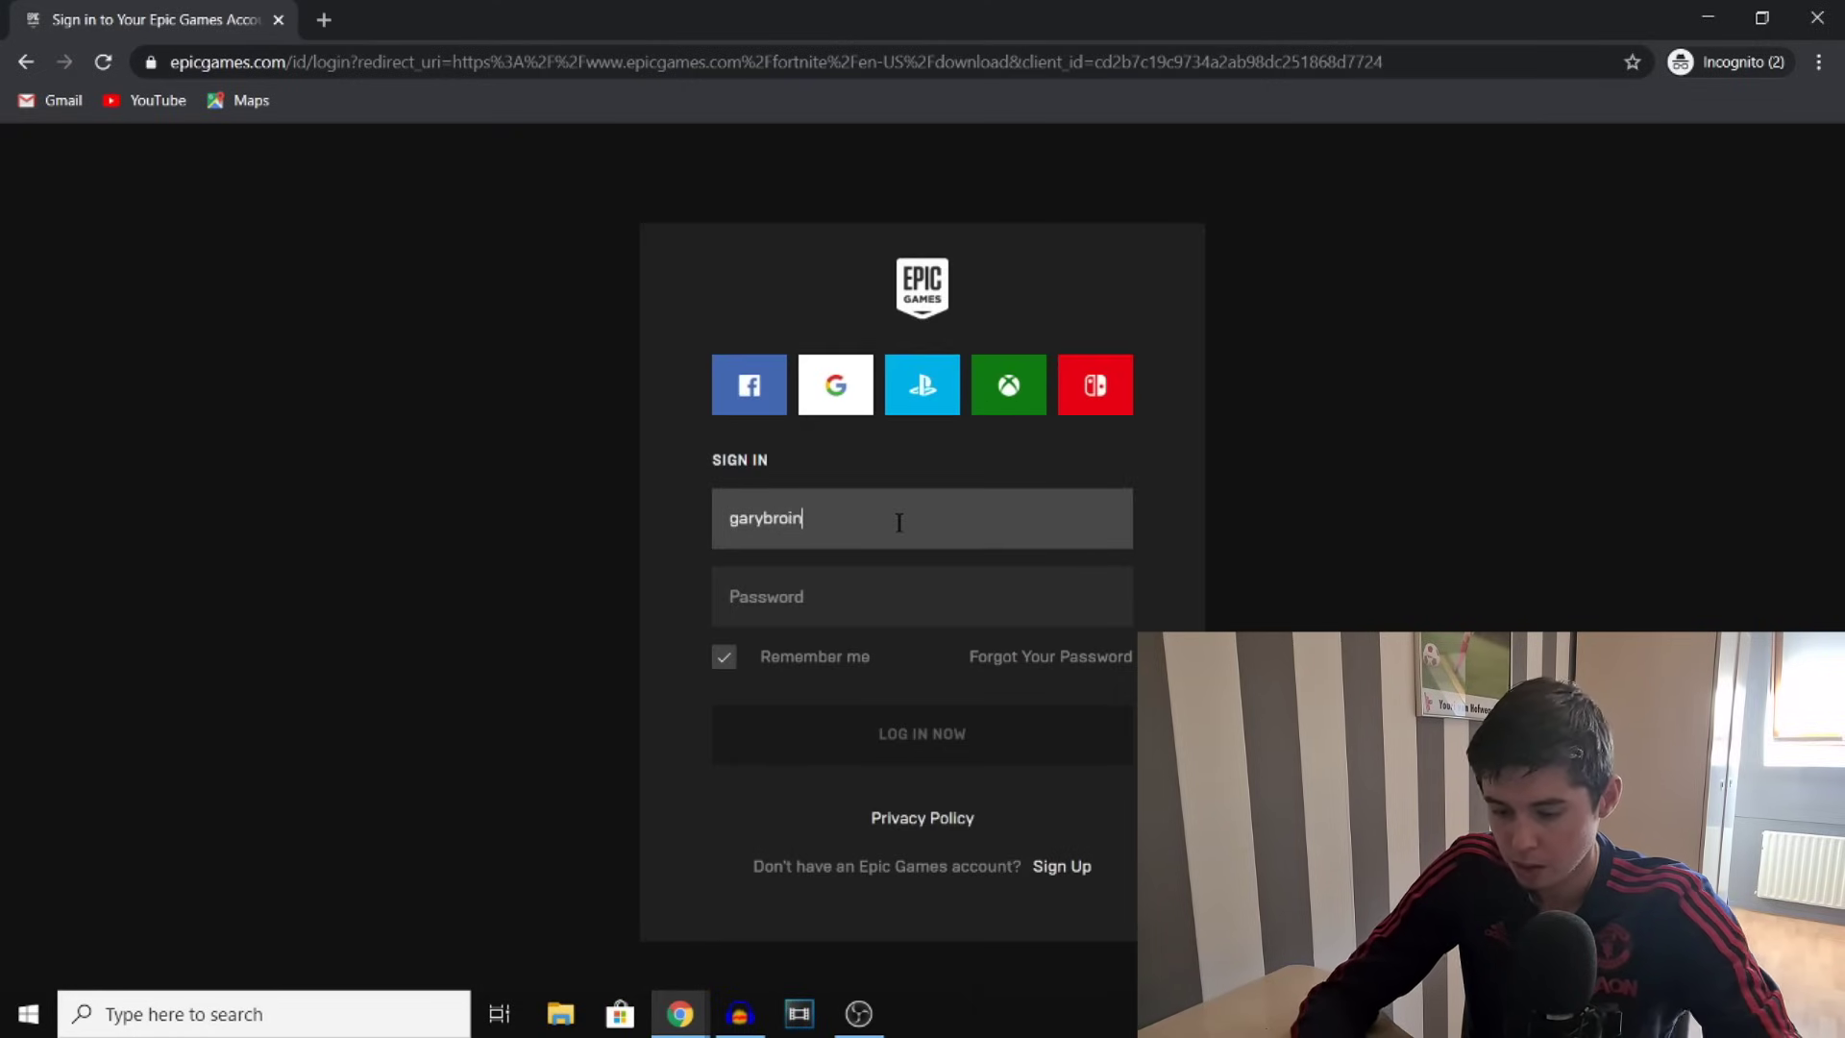
pyautogui.click(934, 625)
pyautogui.click(1031, 737)
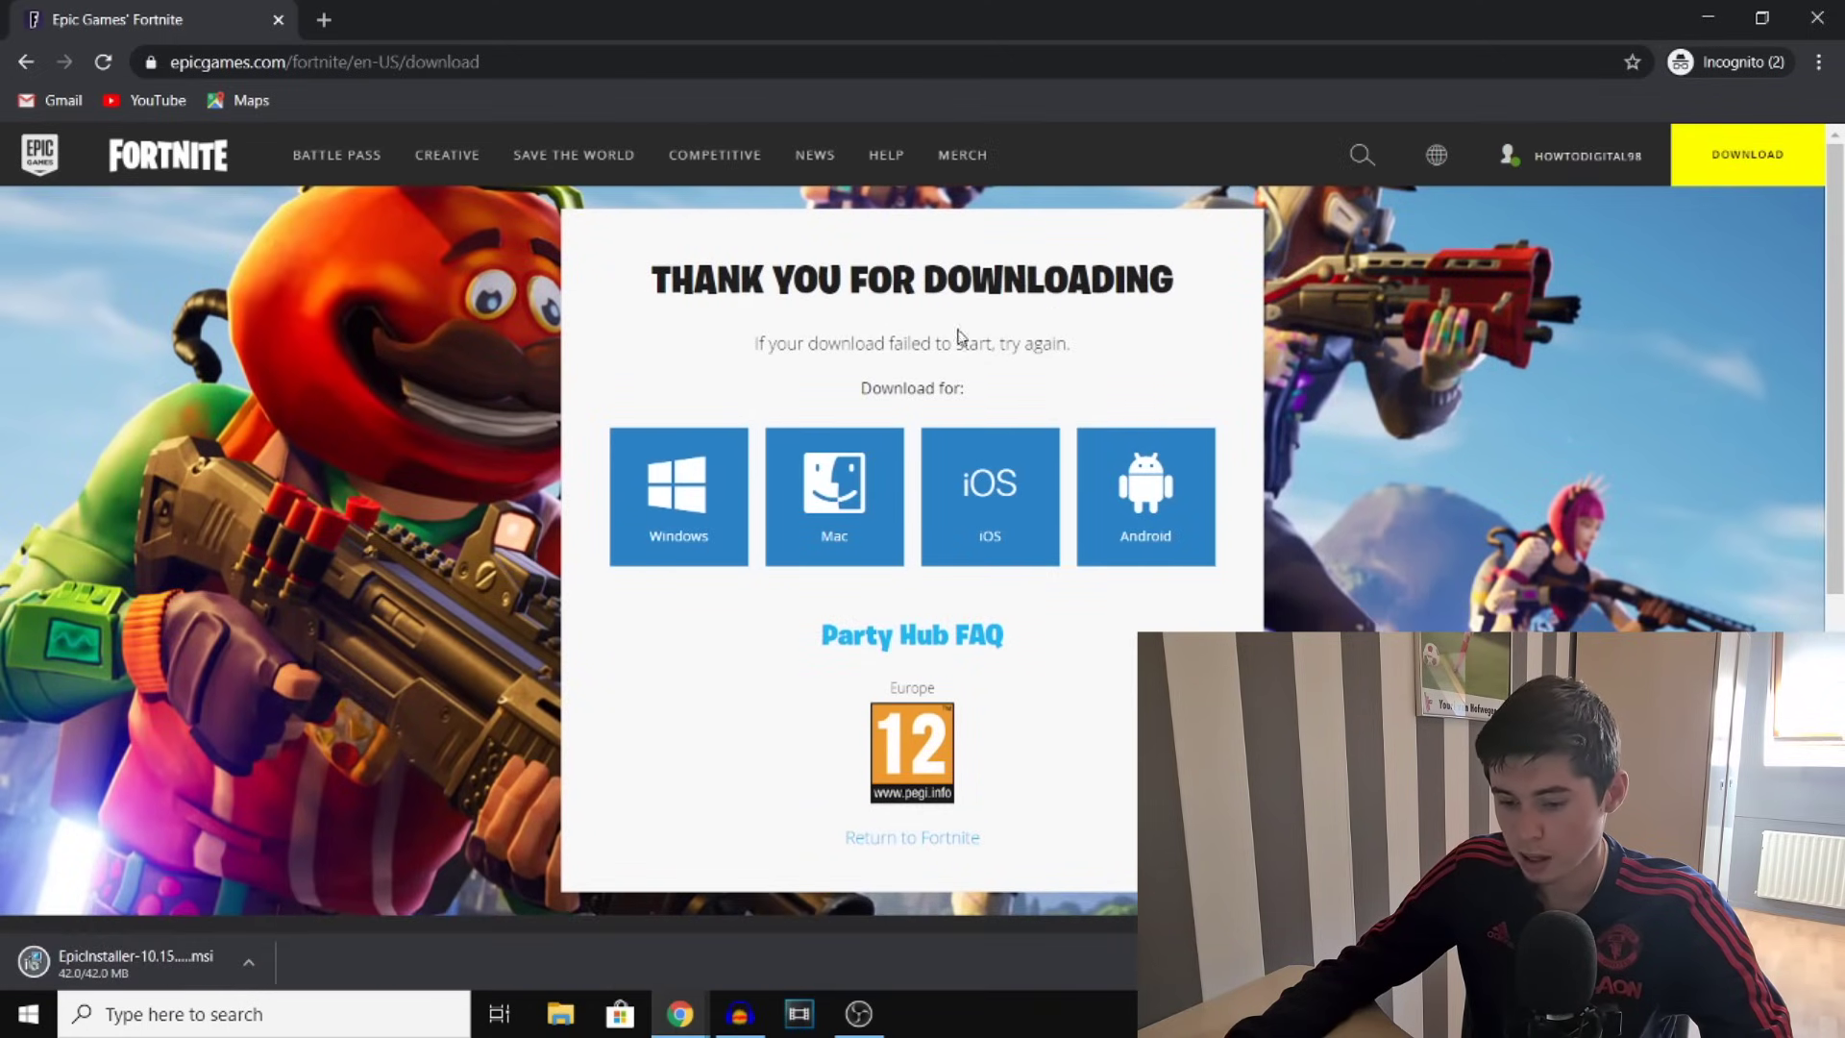
pyautogui.click(96, 965)
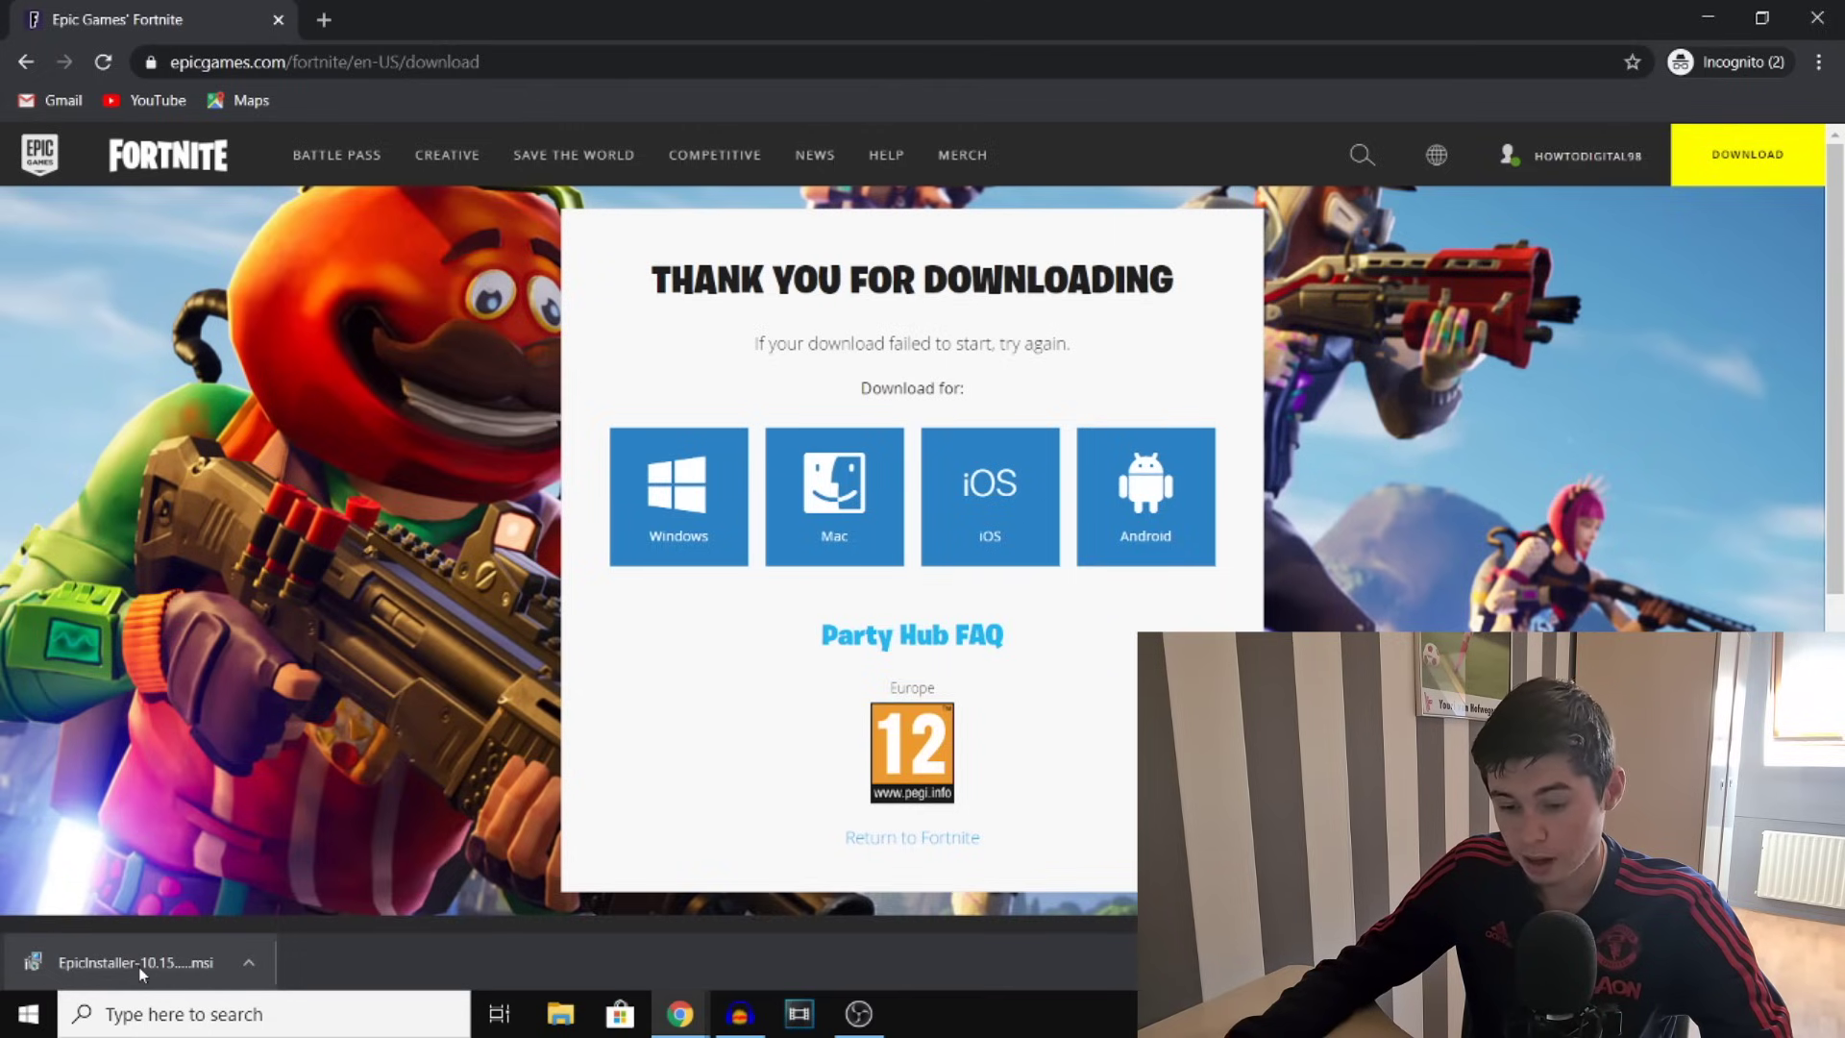
pyautogui.click(138, 967)
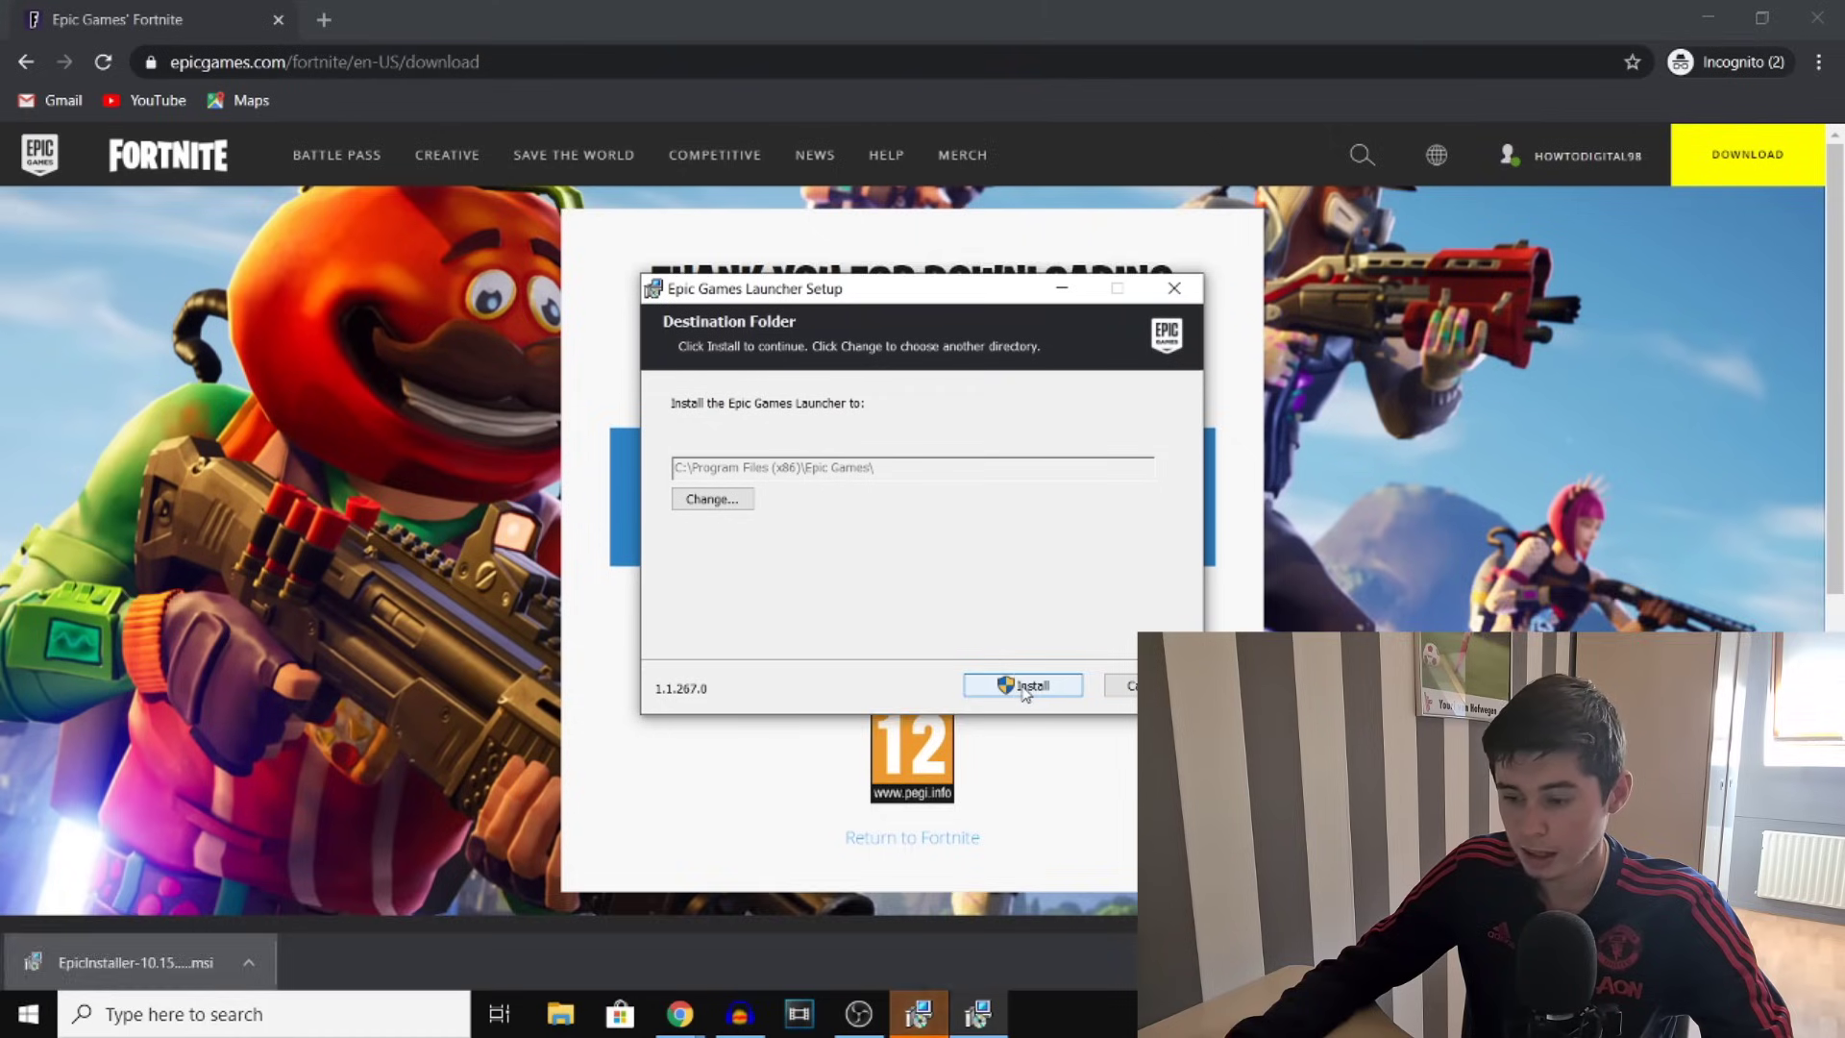
# Install the launcher into C:\Program Files (x86)\Epic Games\
pyautogui.click(1021, 685)
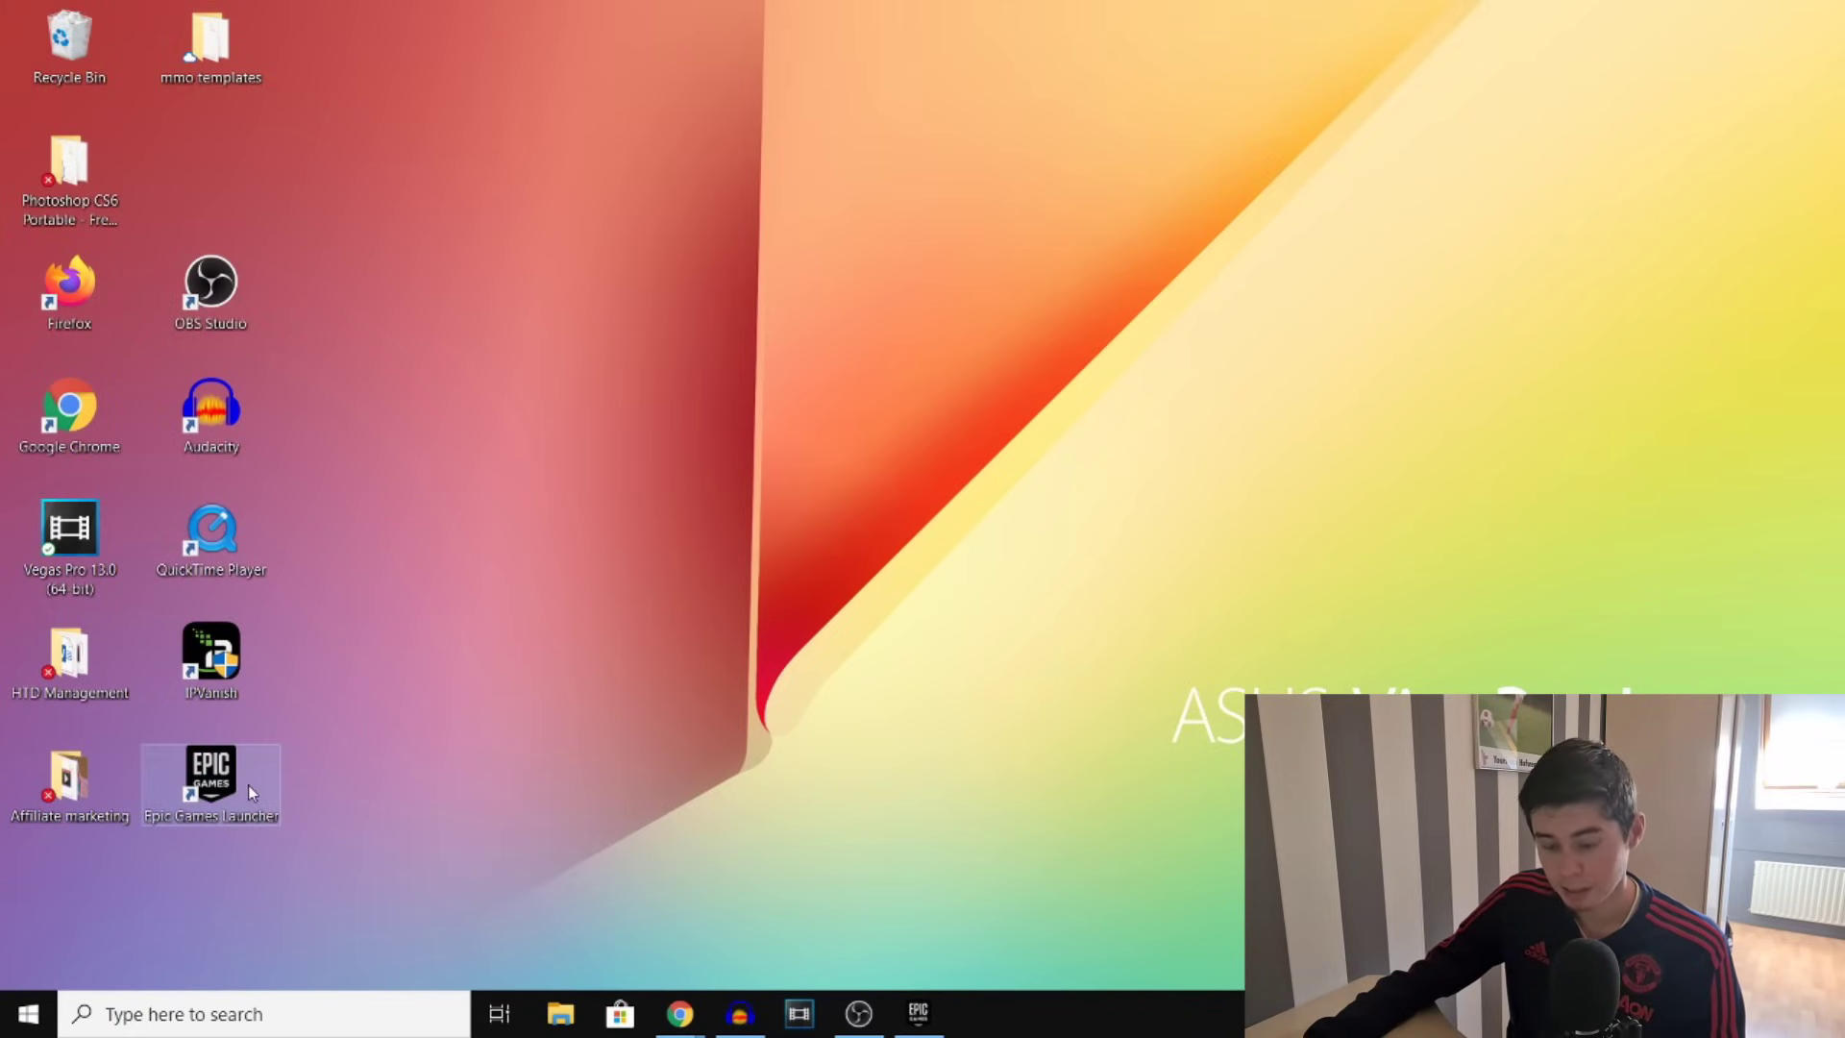
# Start the Epic Games Launcher and open Fortnite's store page via search
pyautogui.click(916, 1014)
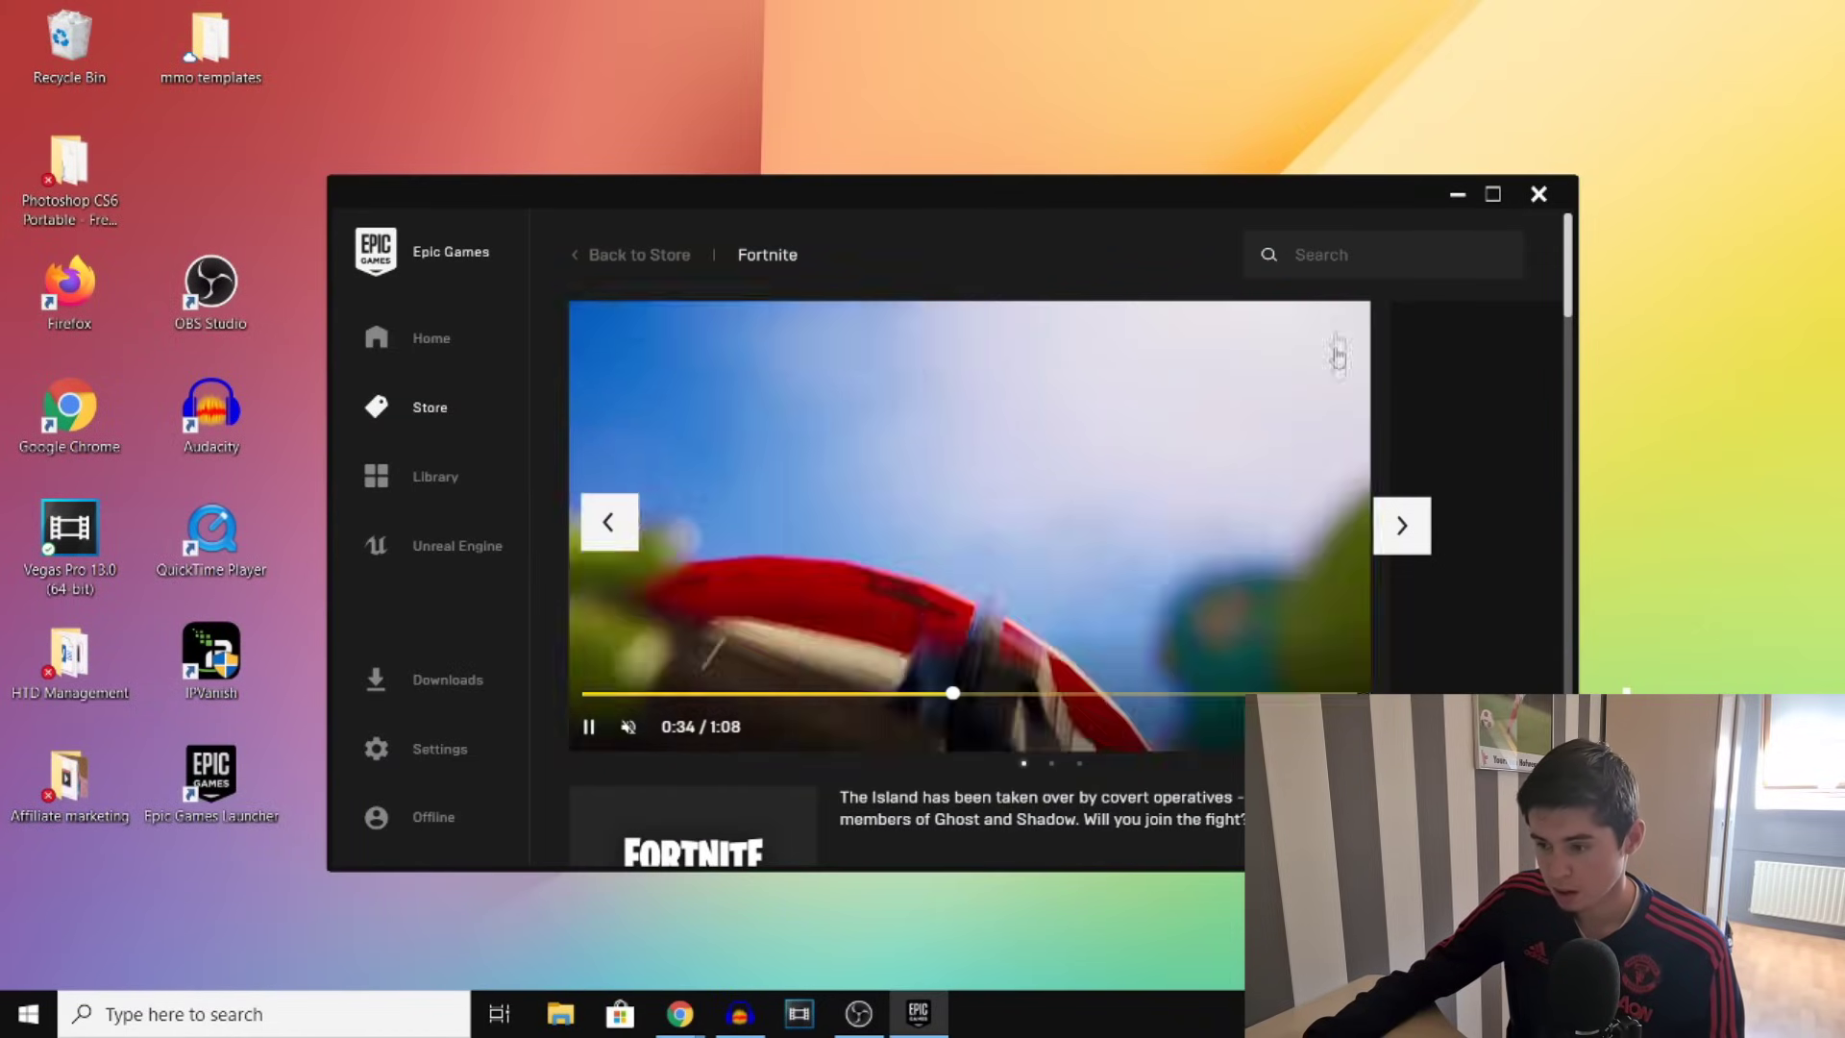
pyautogui.click(1348, 257)
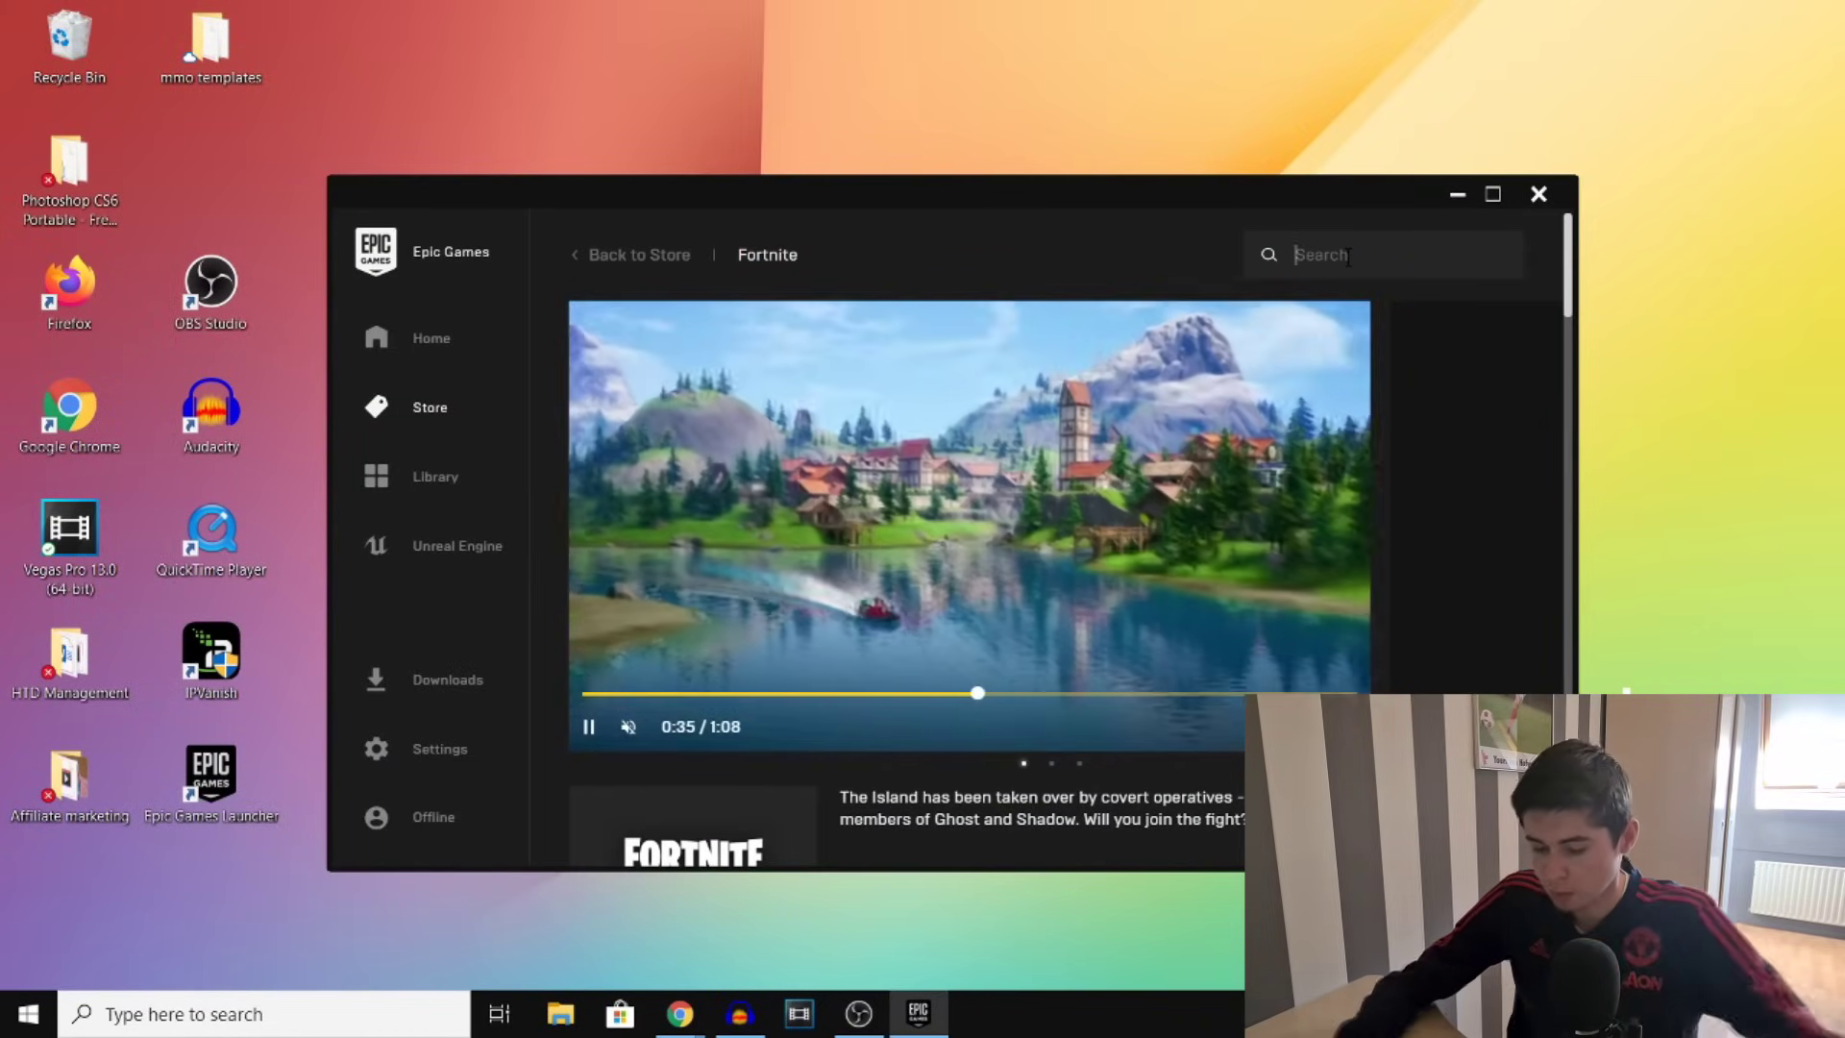
pyautogui.write('fortnite')
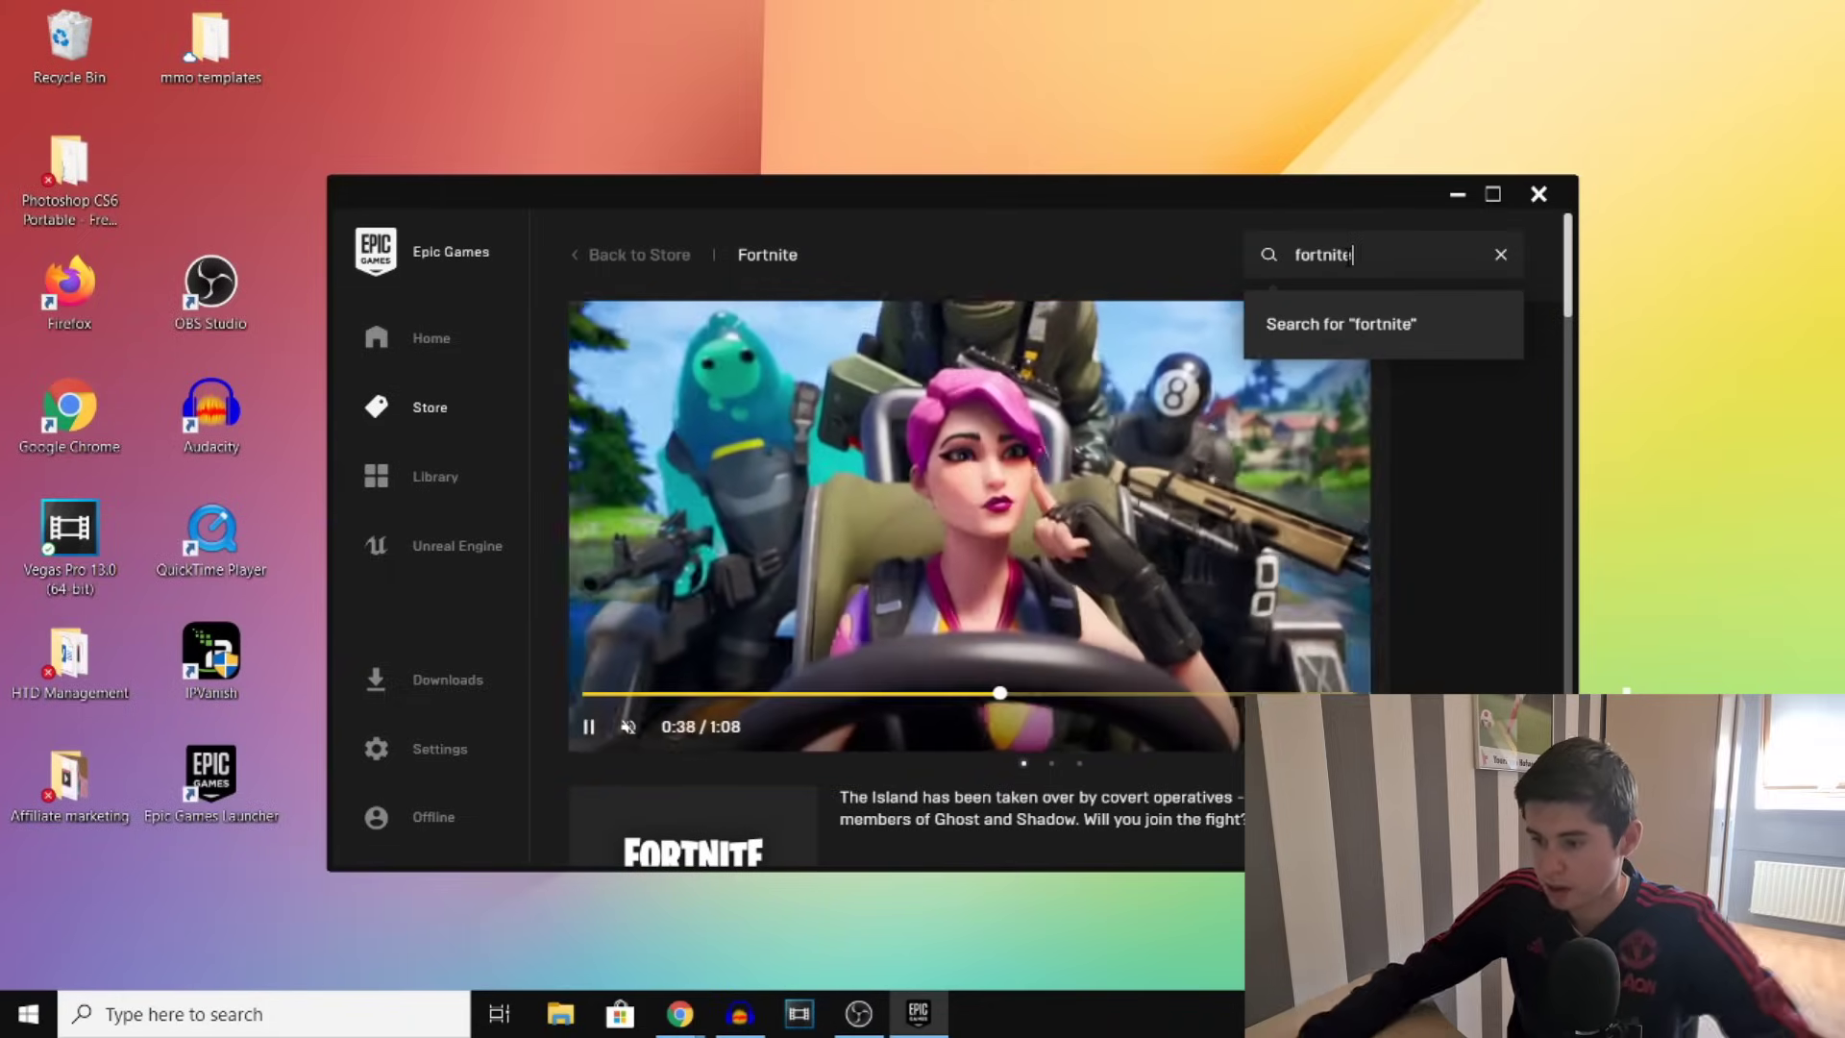
pyautogui.click(1322, 328)
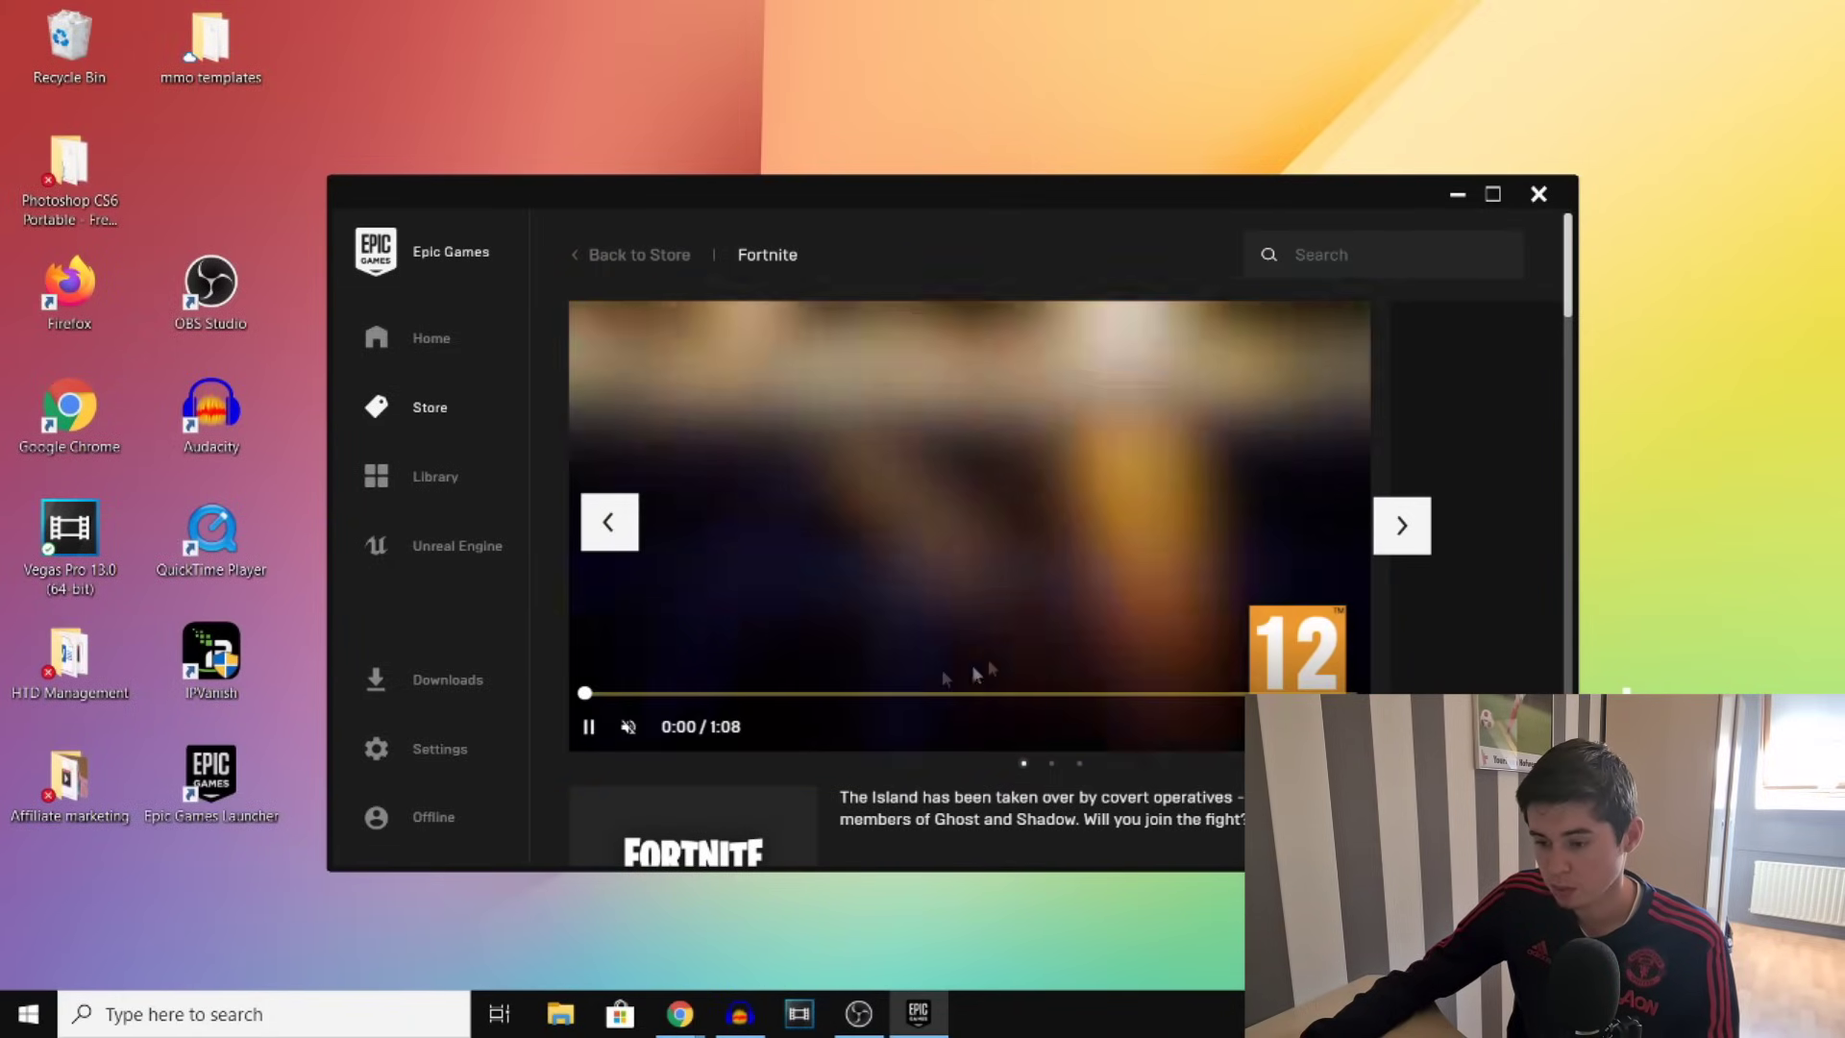
# Pause the trailer and press GET on Fortnite, reaching the username field
pyautogui.click(588, 726)
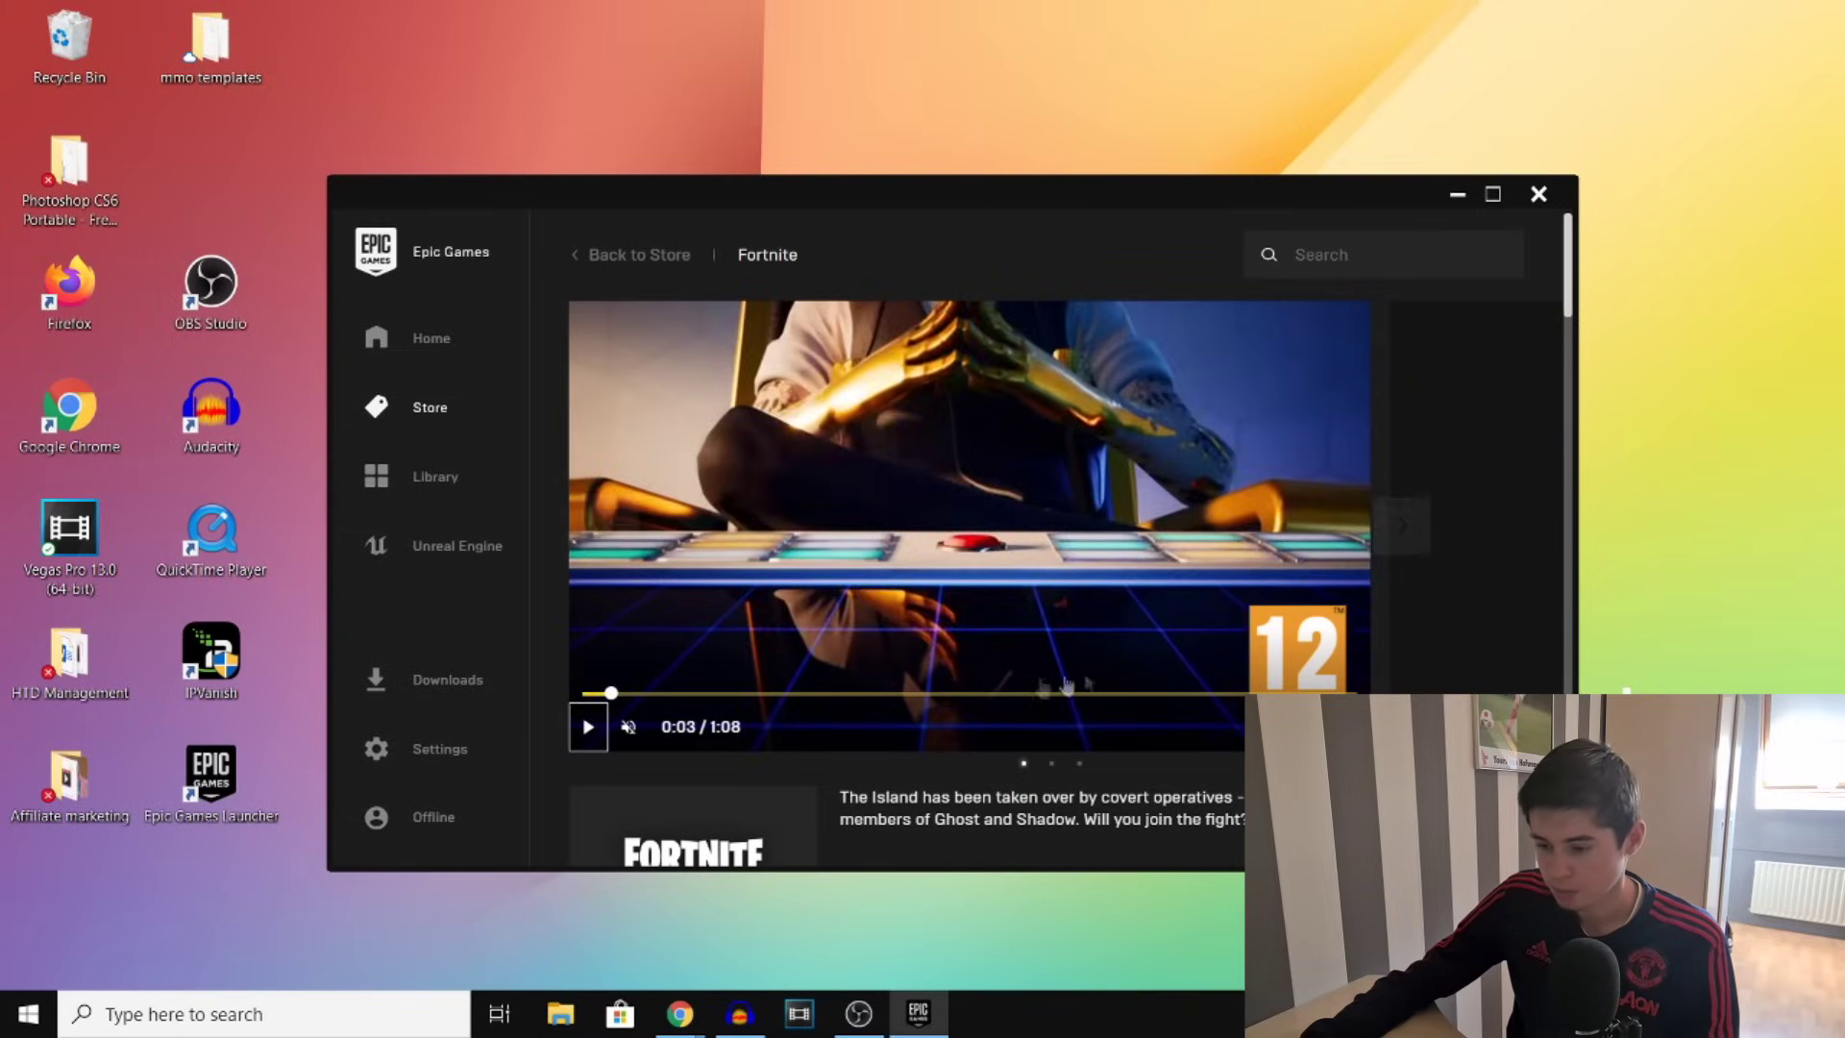
pyautogui.scroll(-3, 1066, 685)
pyautogui.click(1372, 545)
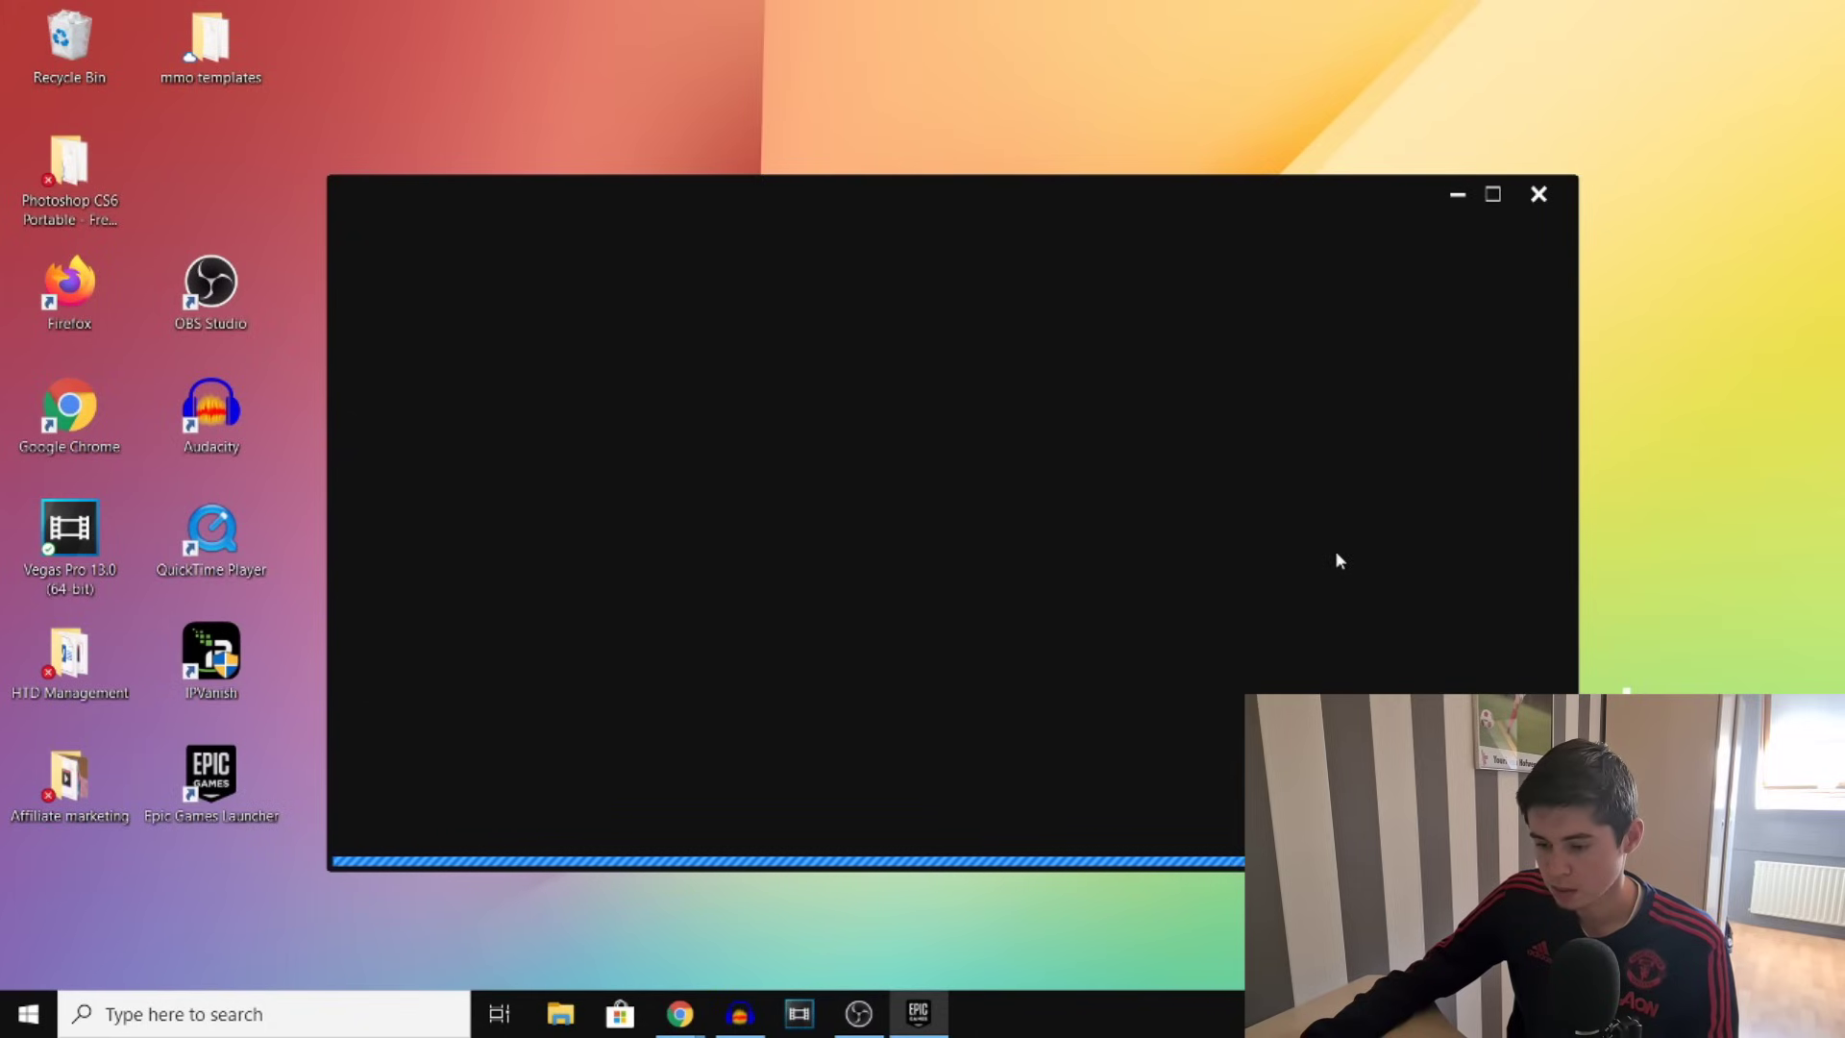
pyautogui.click(941, 522)
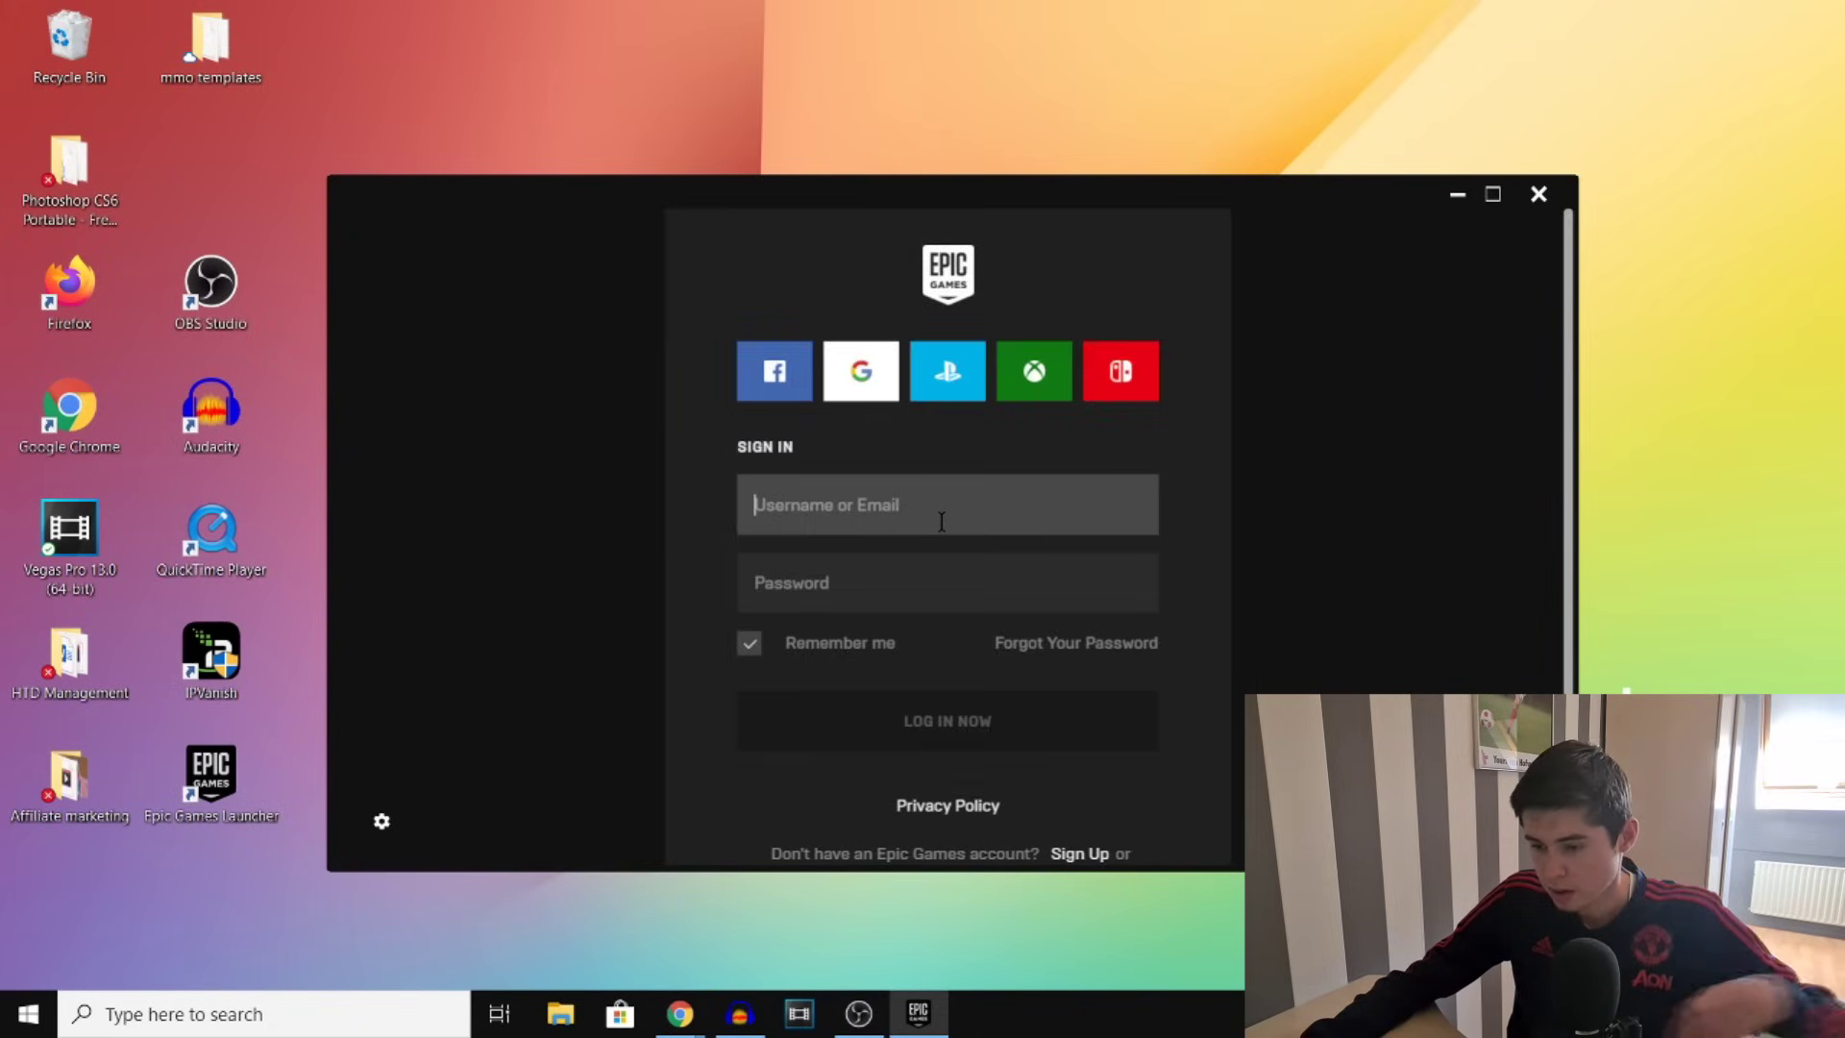
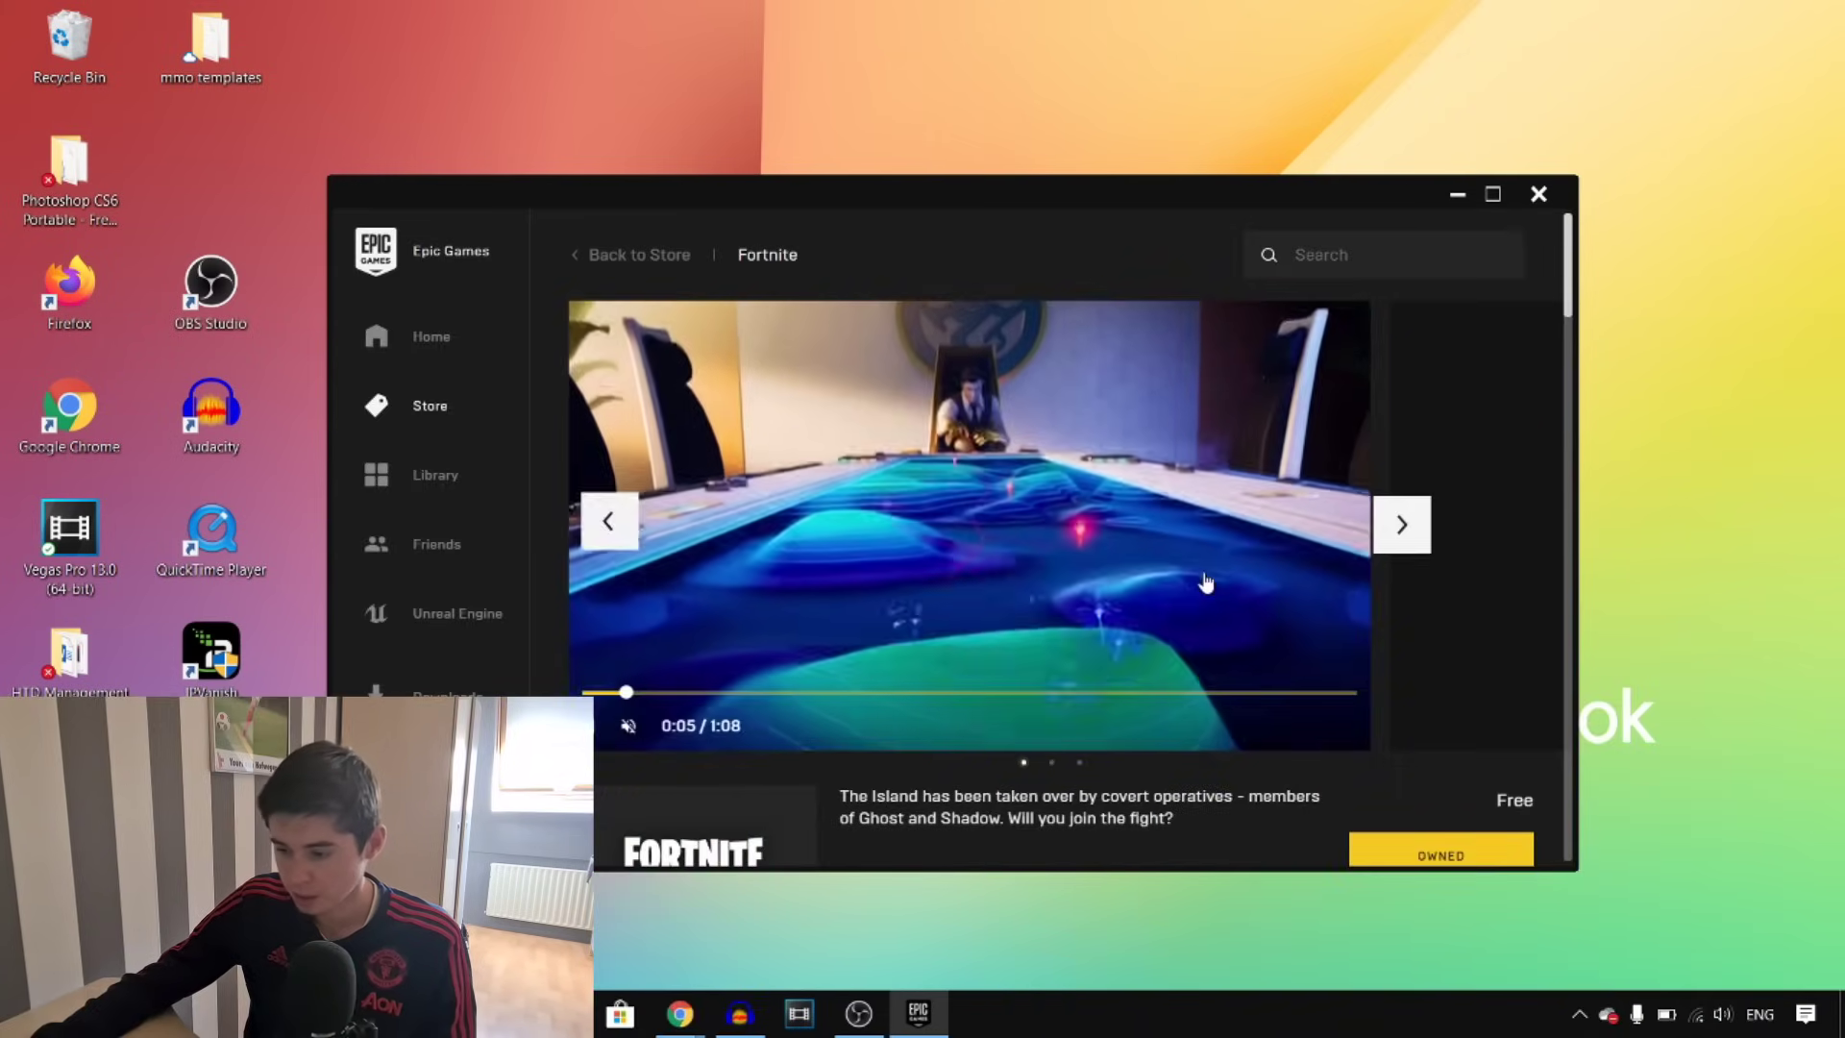
# Sign in with the account username, then go to Fortnite in the Library and choose Install
pyautogui.scroll(-2, 1210, 586)
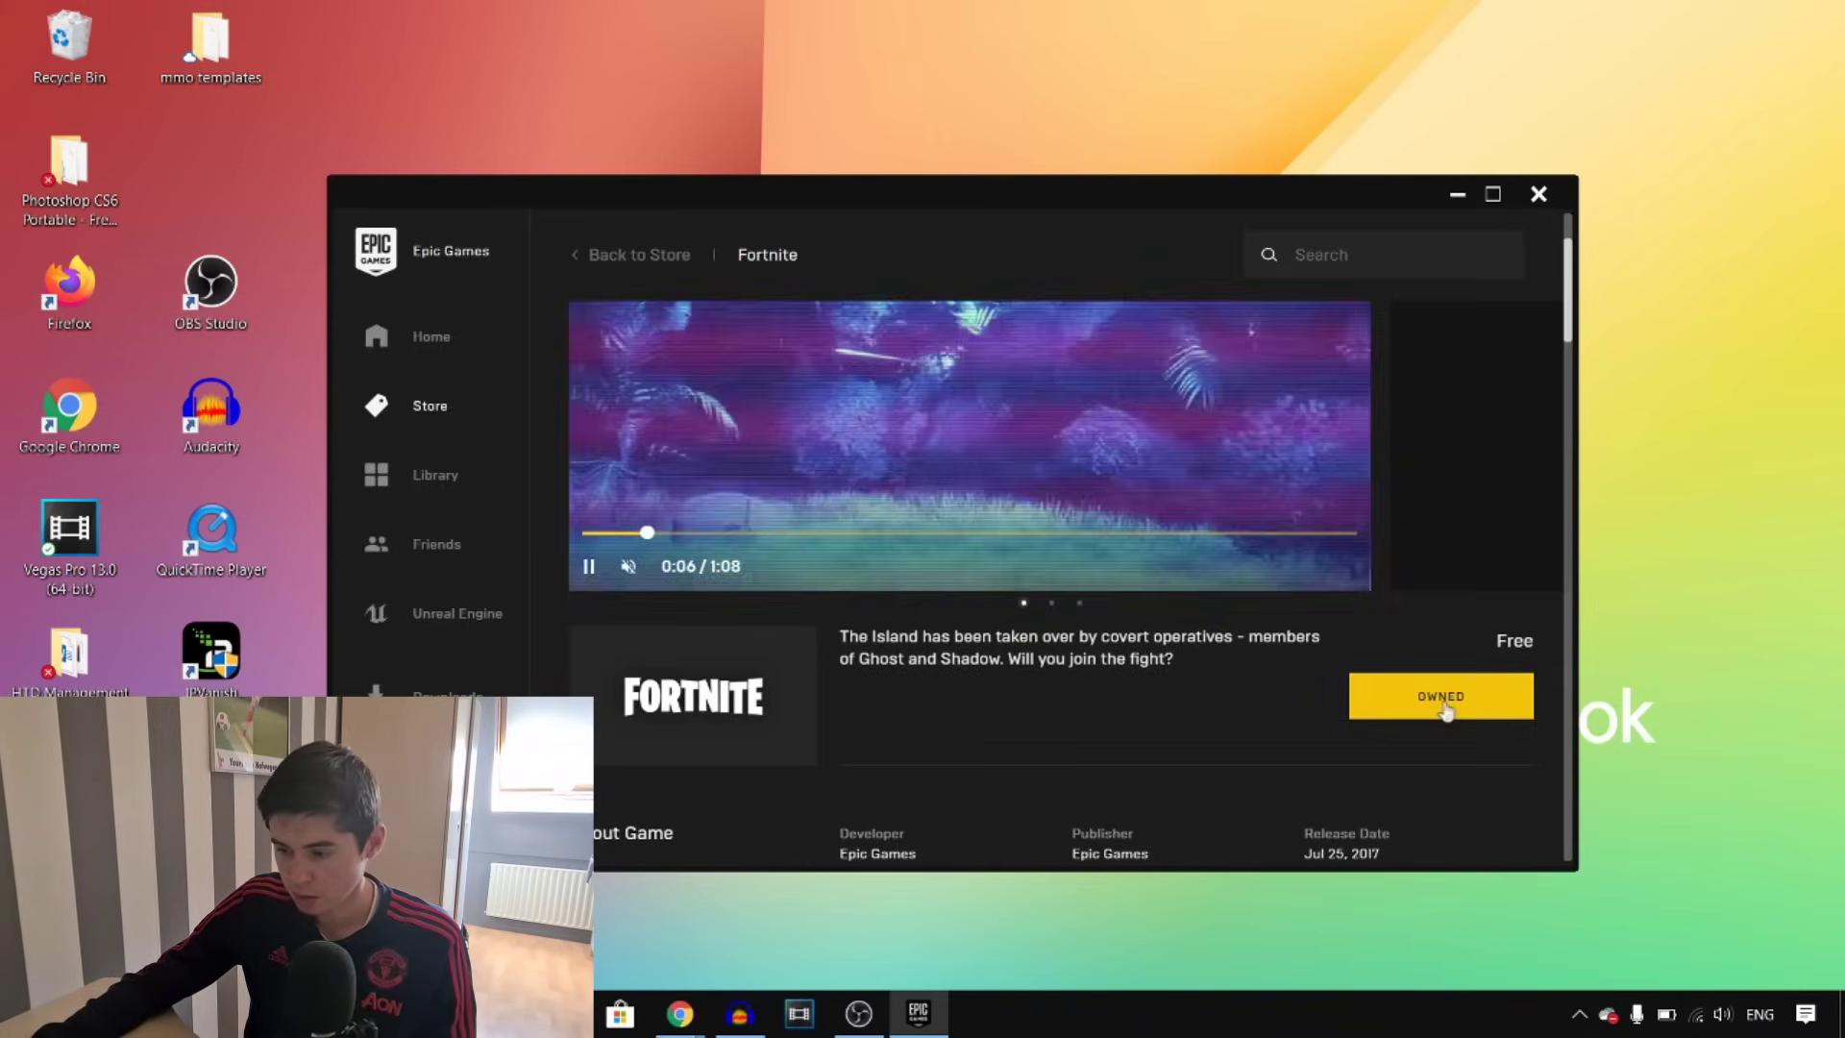
pyautogui.click(1431, 709)
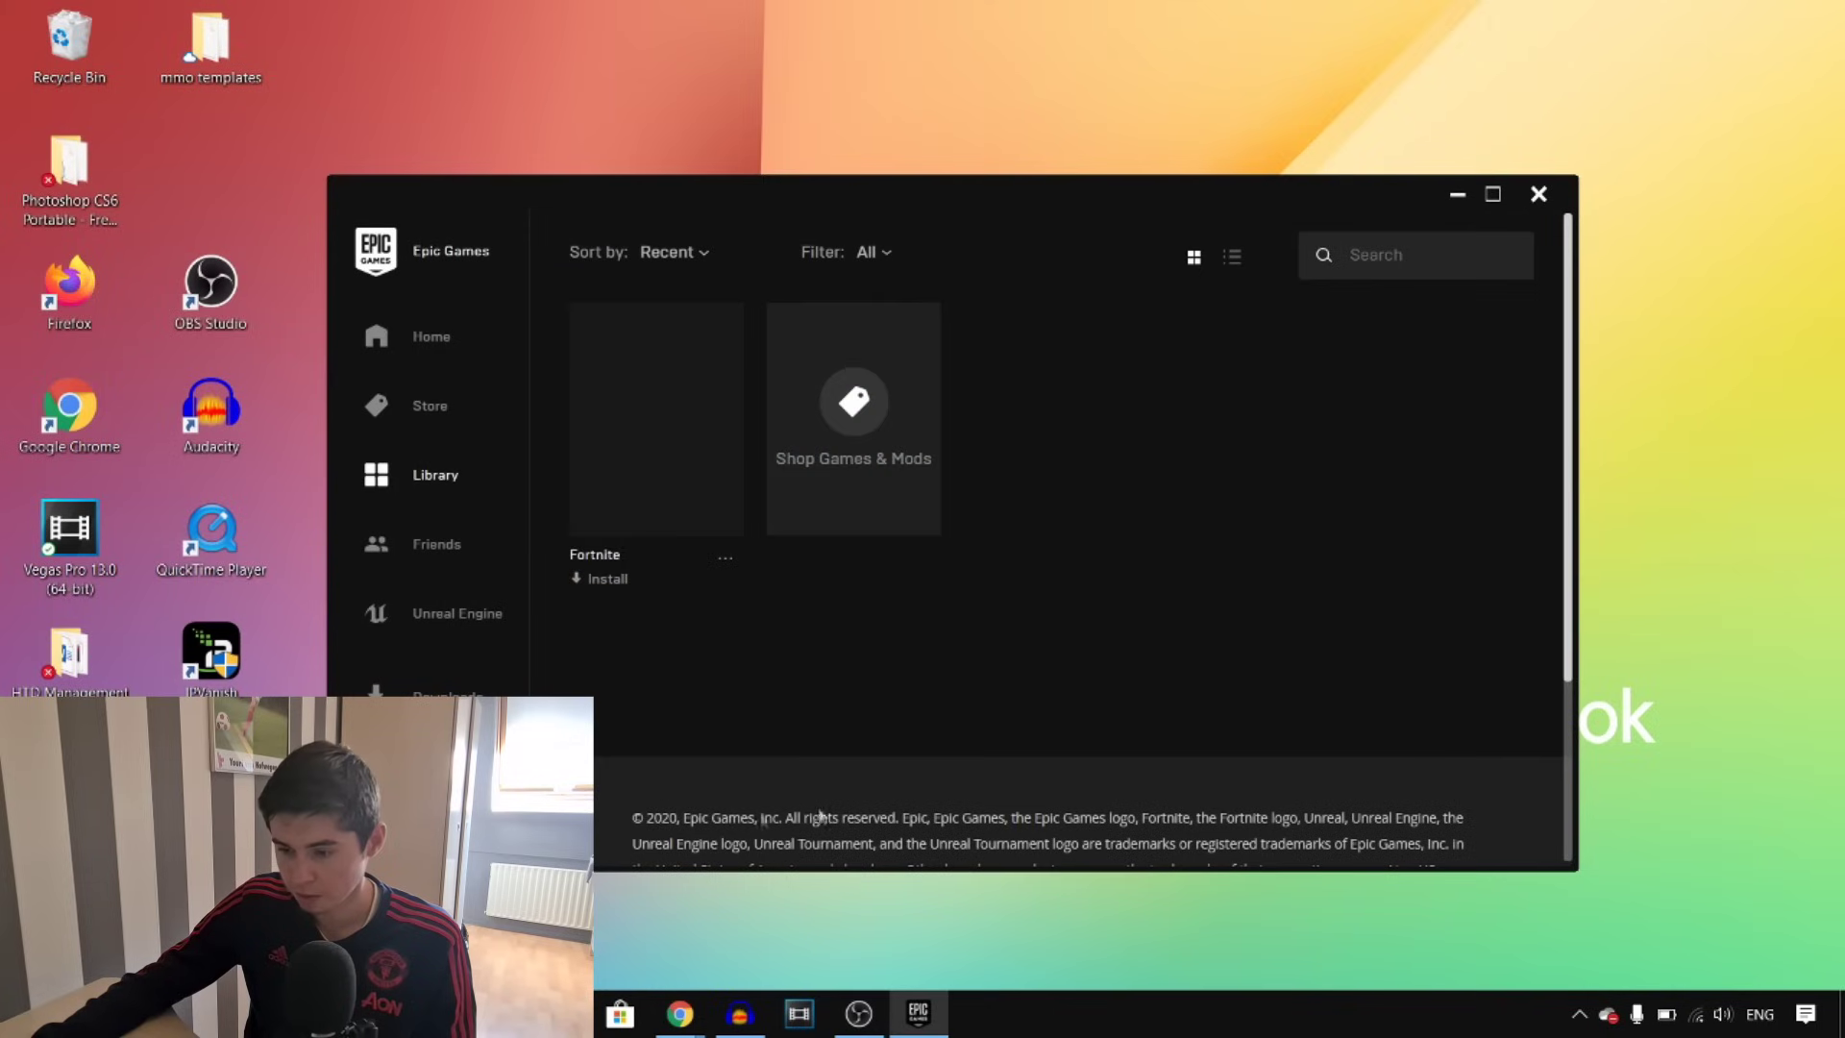
pyautogui.click(611, 577)
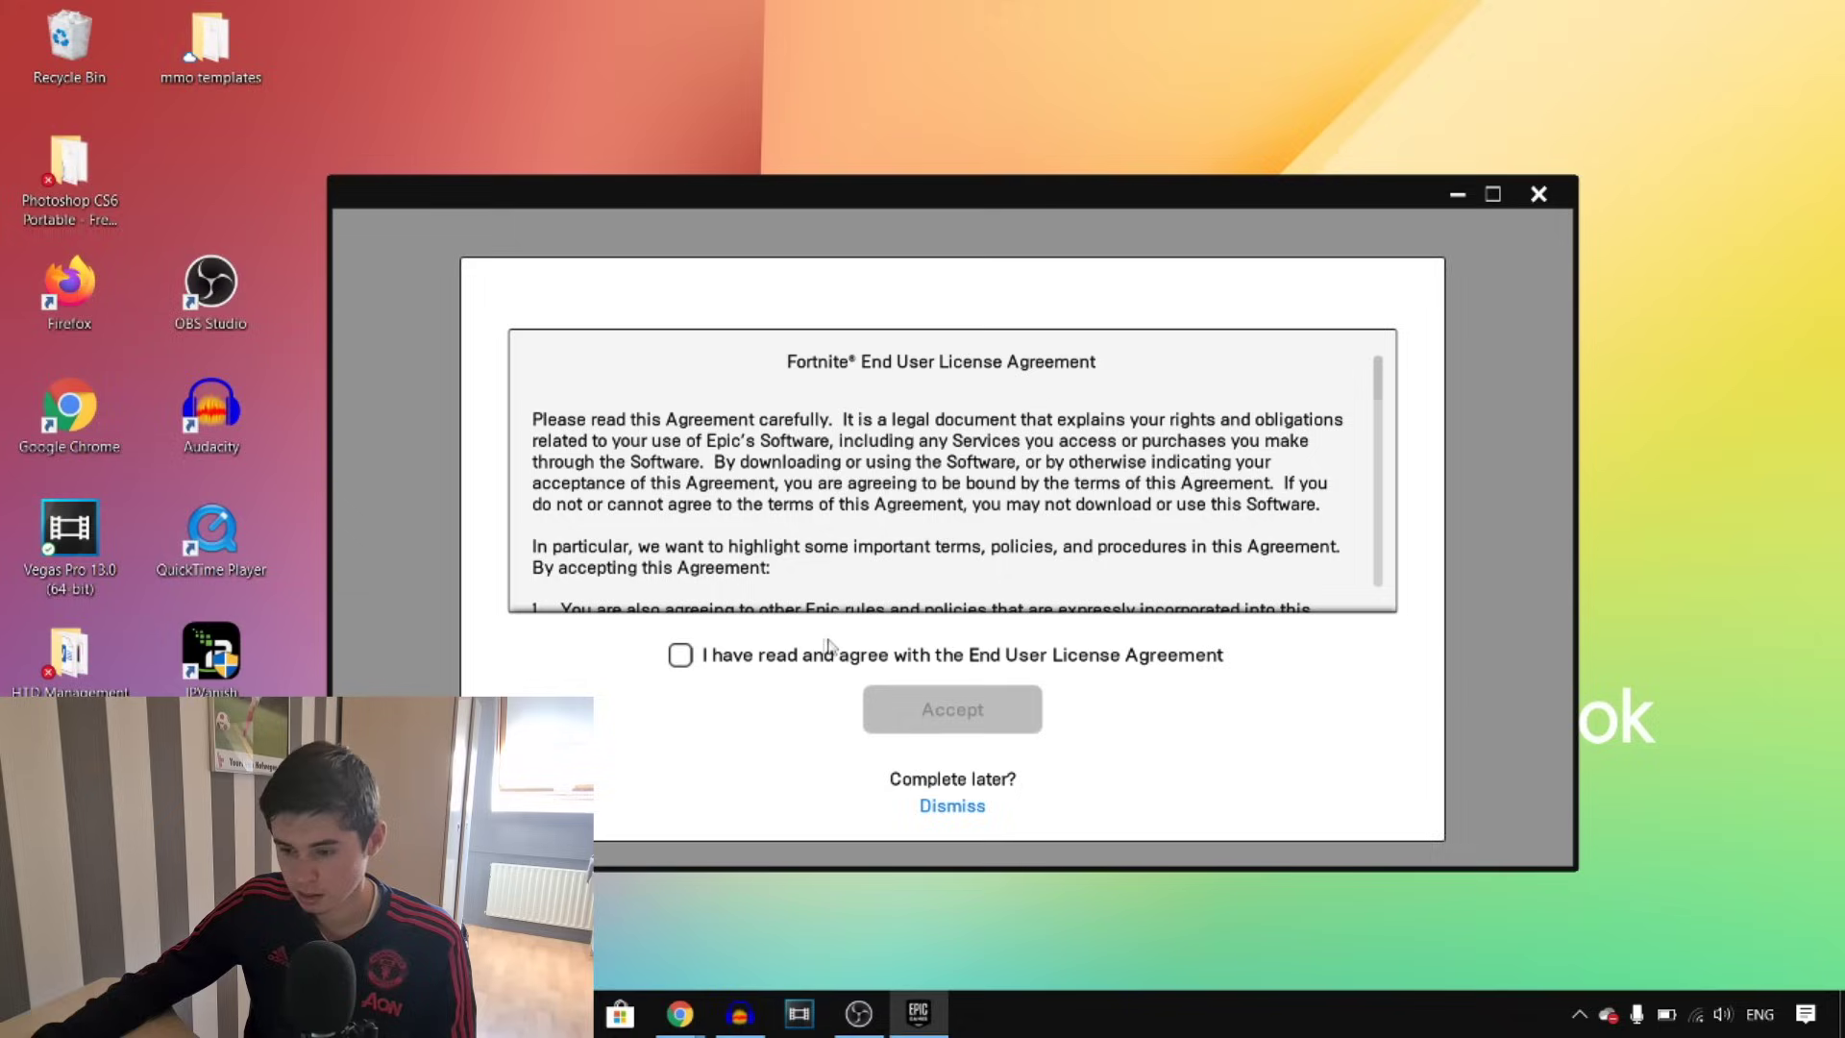
# Accept the Fortnite EULA, confirm the install location and permission prompt, then minimize the launcher
pyautogui.click(679, 656)
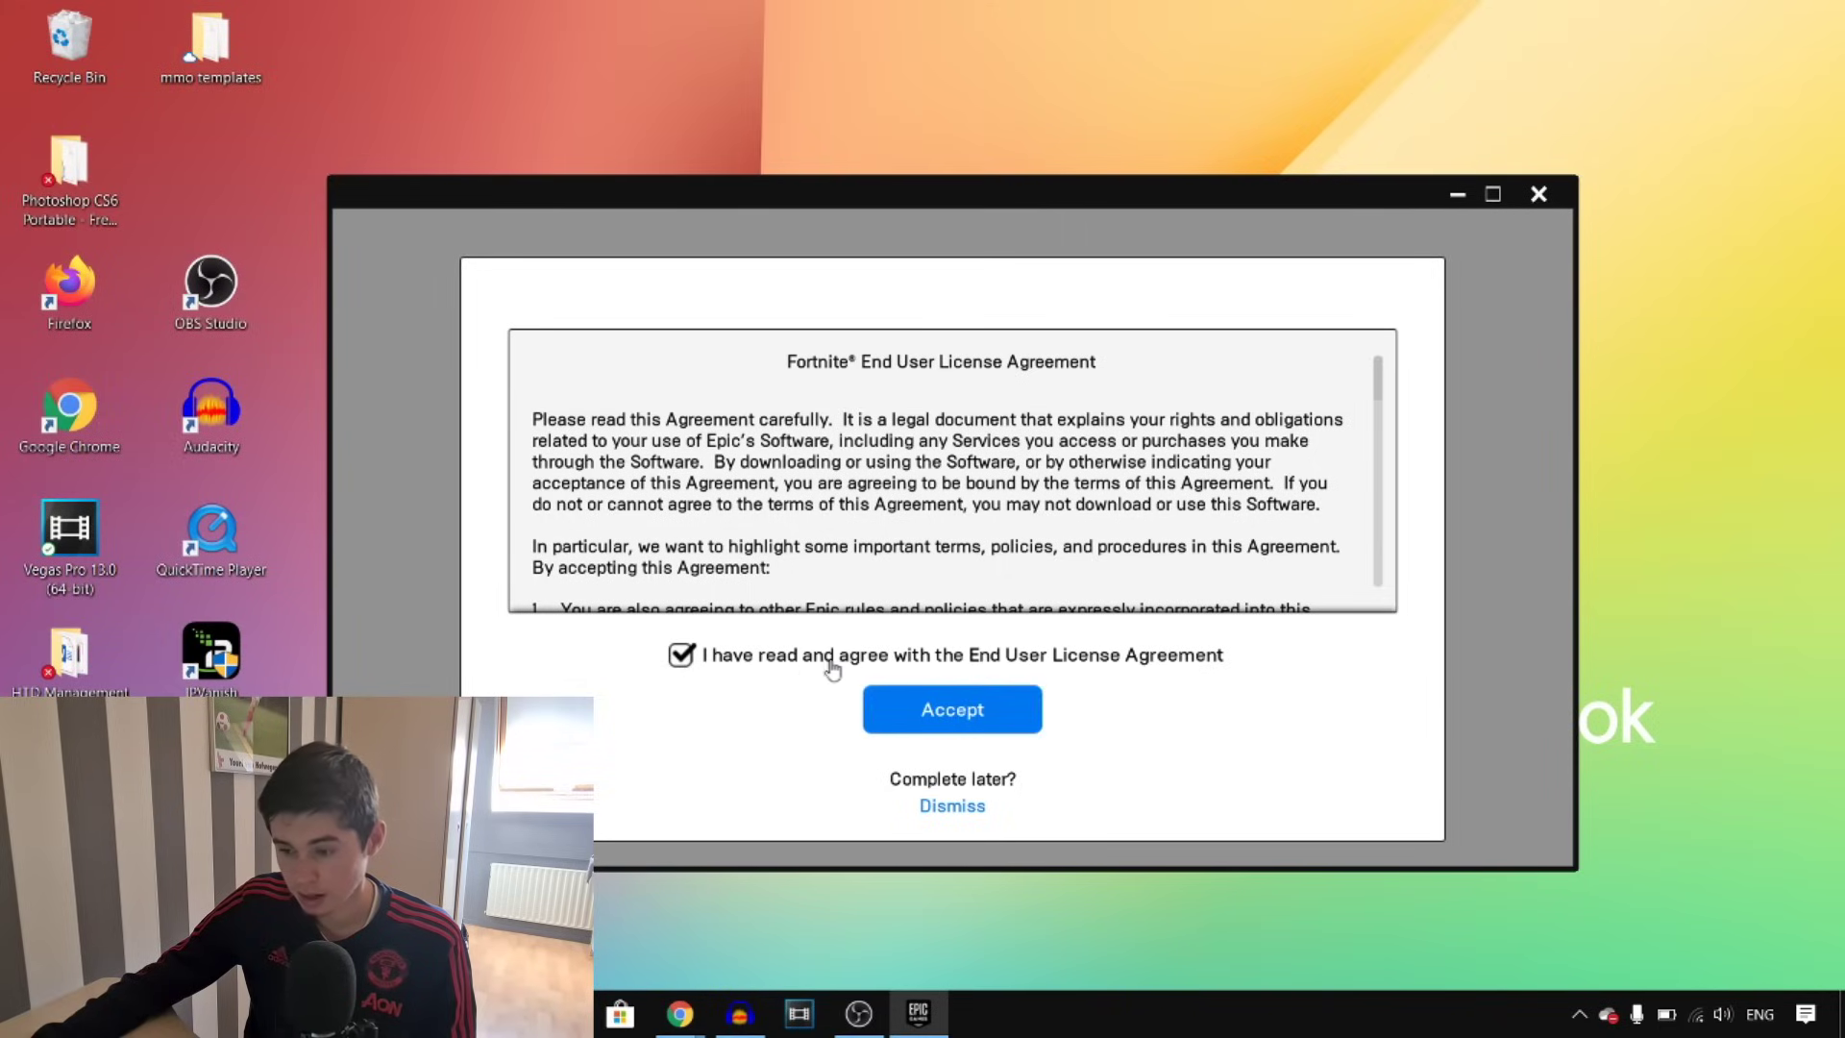
pyautogui.click(1021, 709)
pyautogui.click(1050, 671)
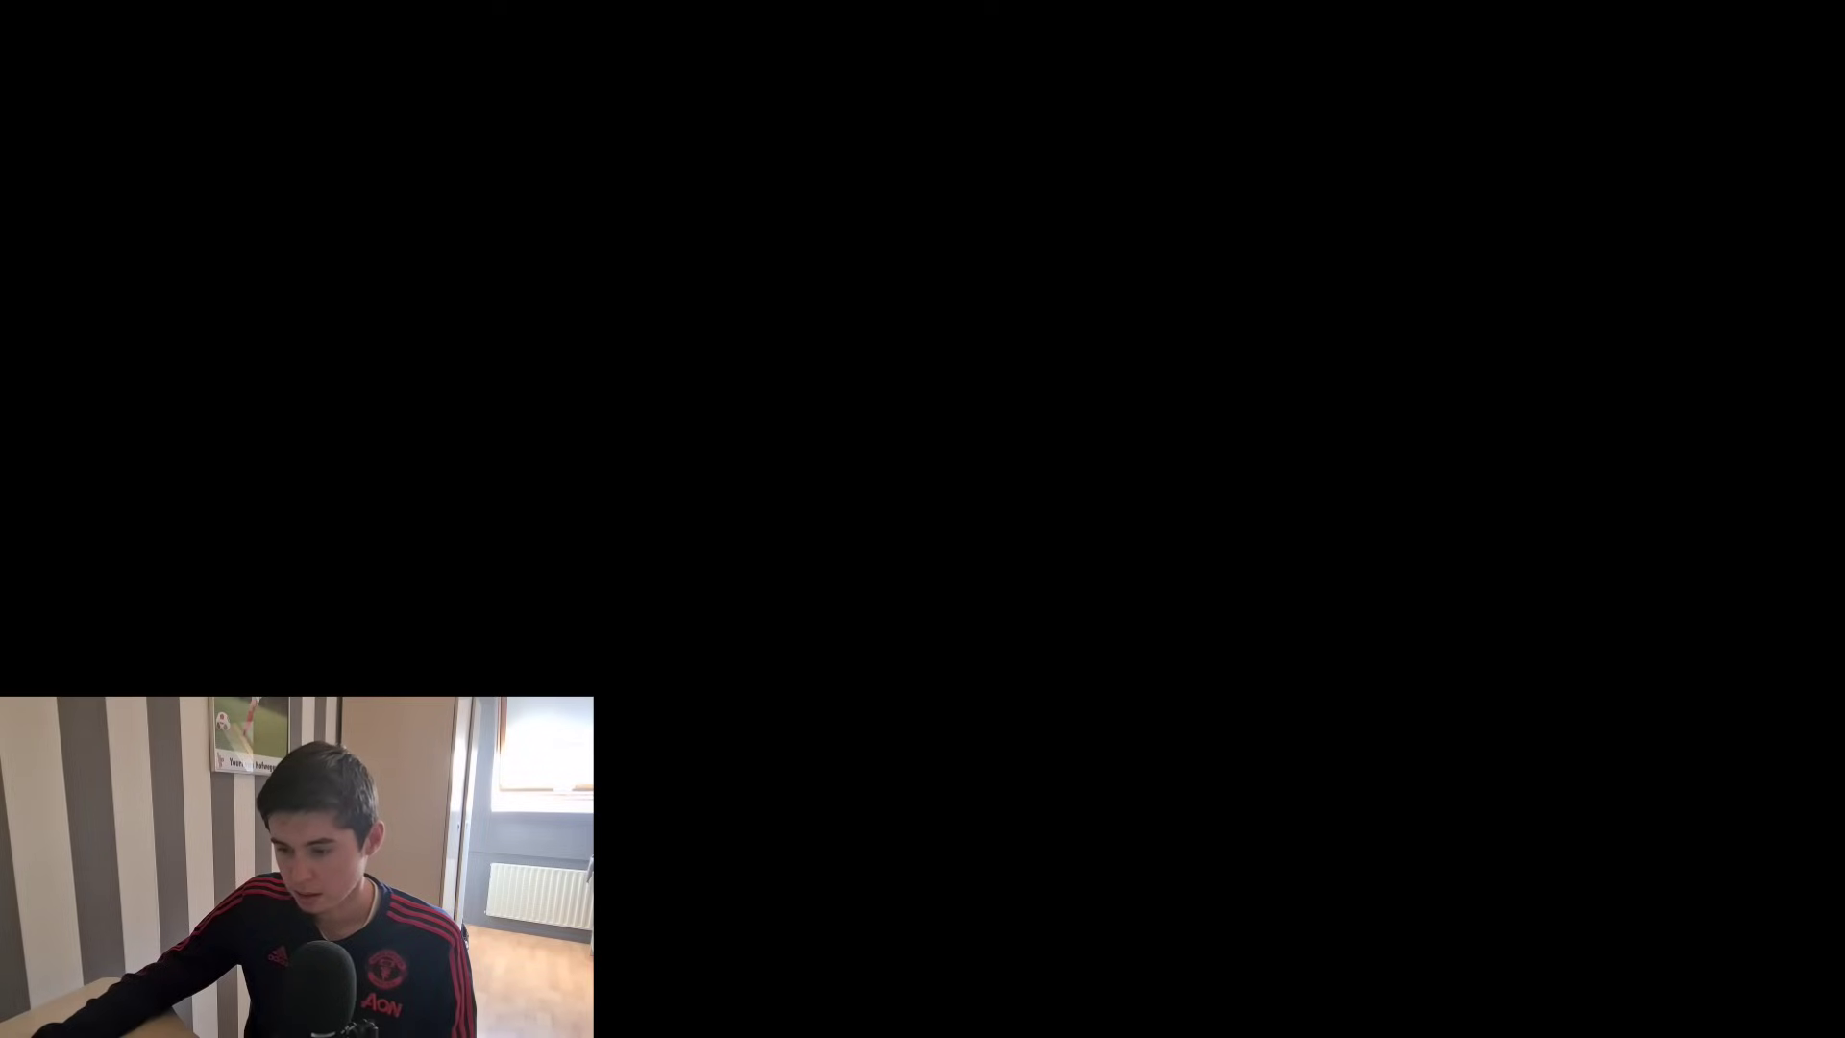
pyautogui.click(798, 671)
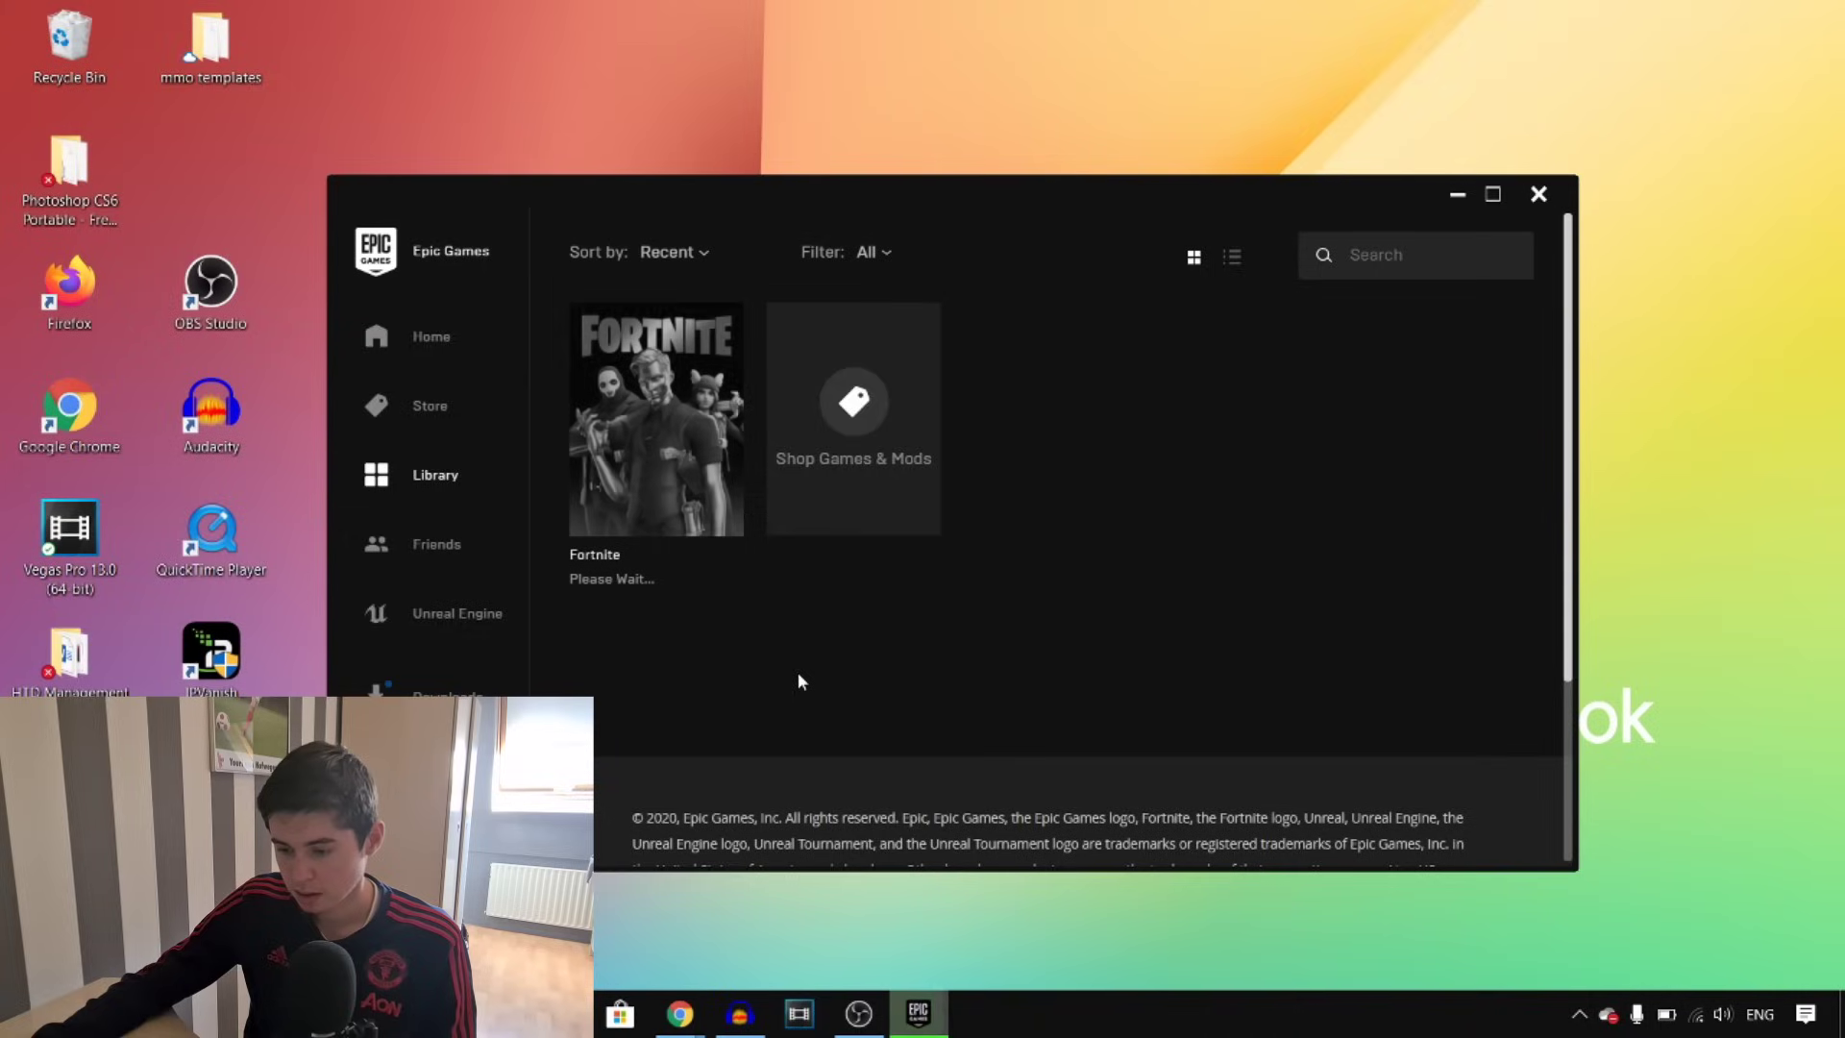
pyautogui.click(918, 1013)
# Dismiss the Update Complete notification and go to Home, where Fortnite appears in Quick launch
pyautogui.moveTo(930, 1017)
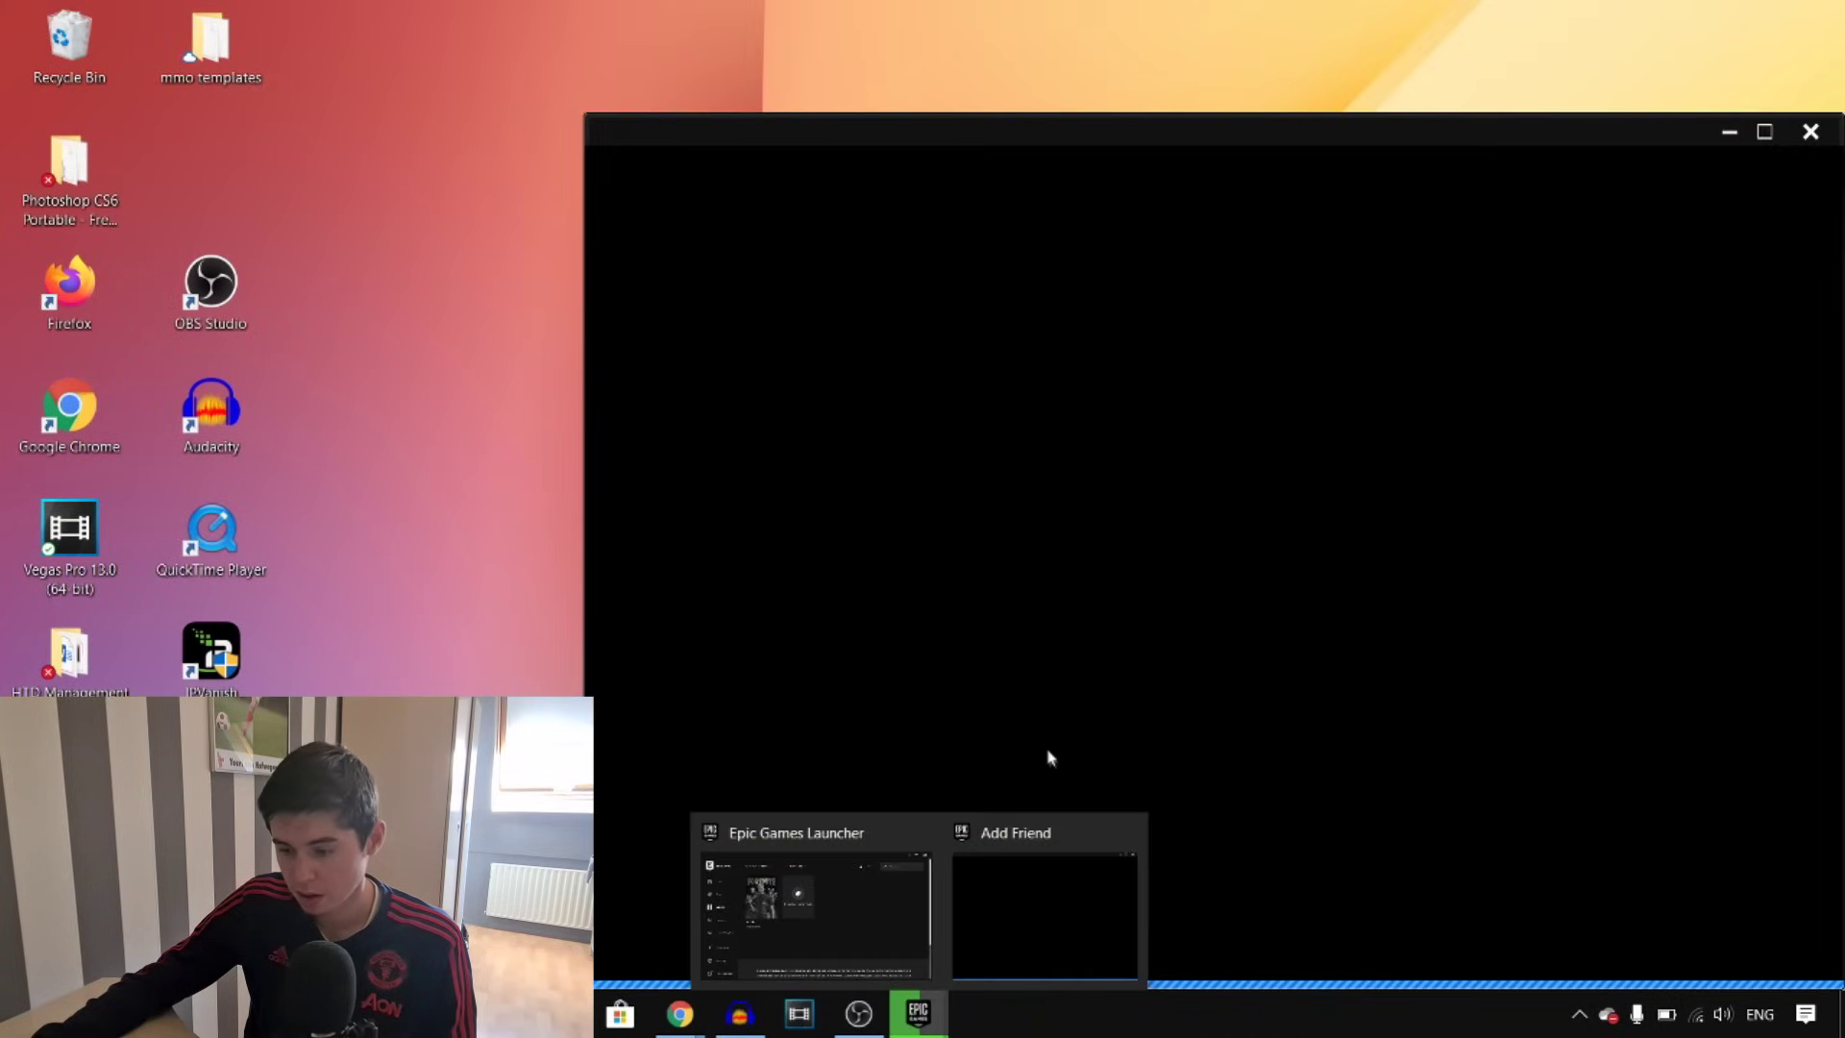
pyautogui.moveTo(1009, 852)
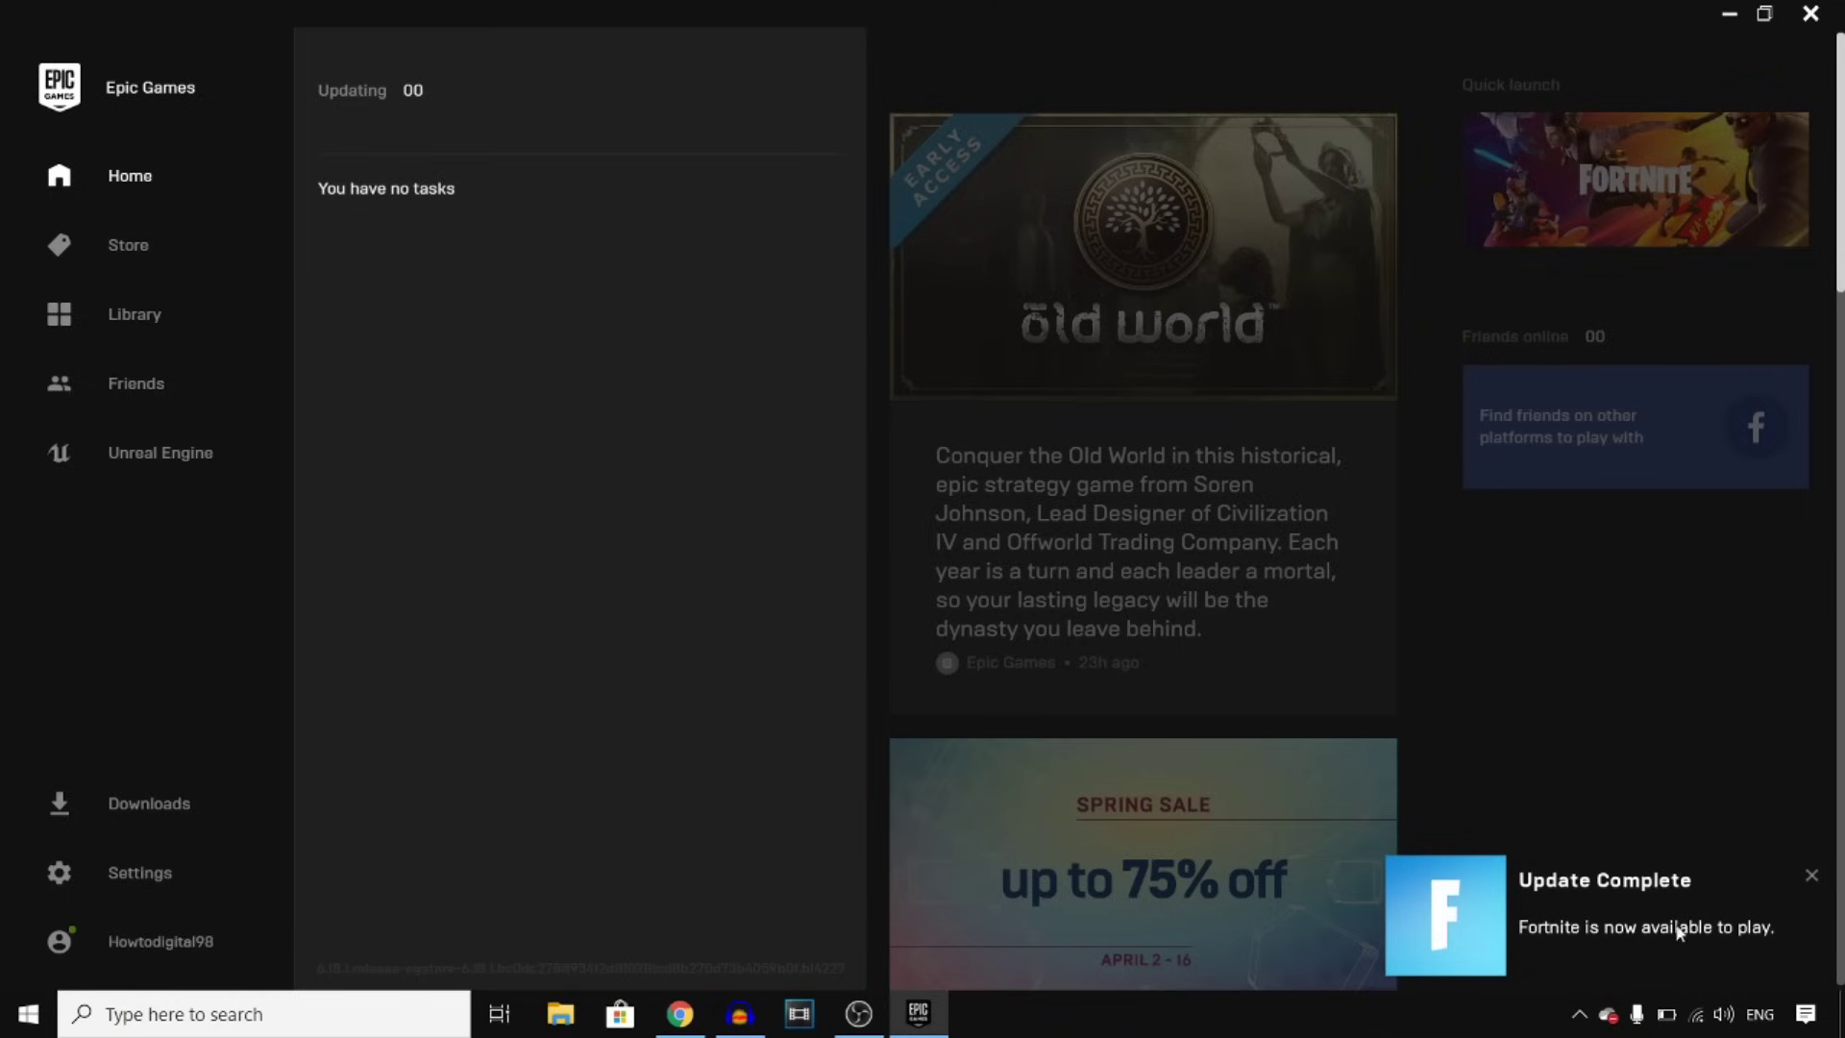
pyautogui.click(1570, 924)
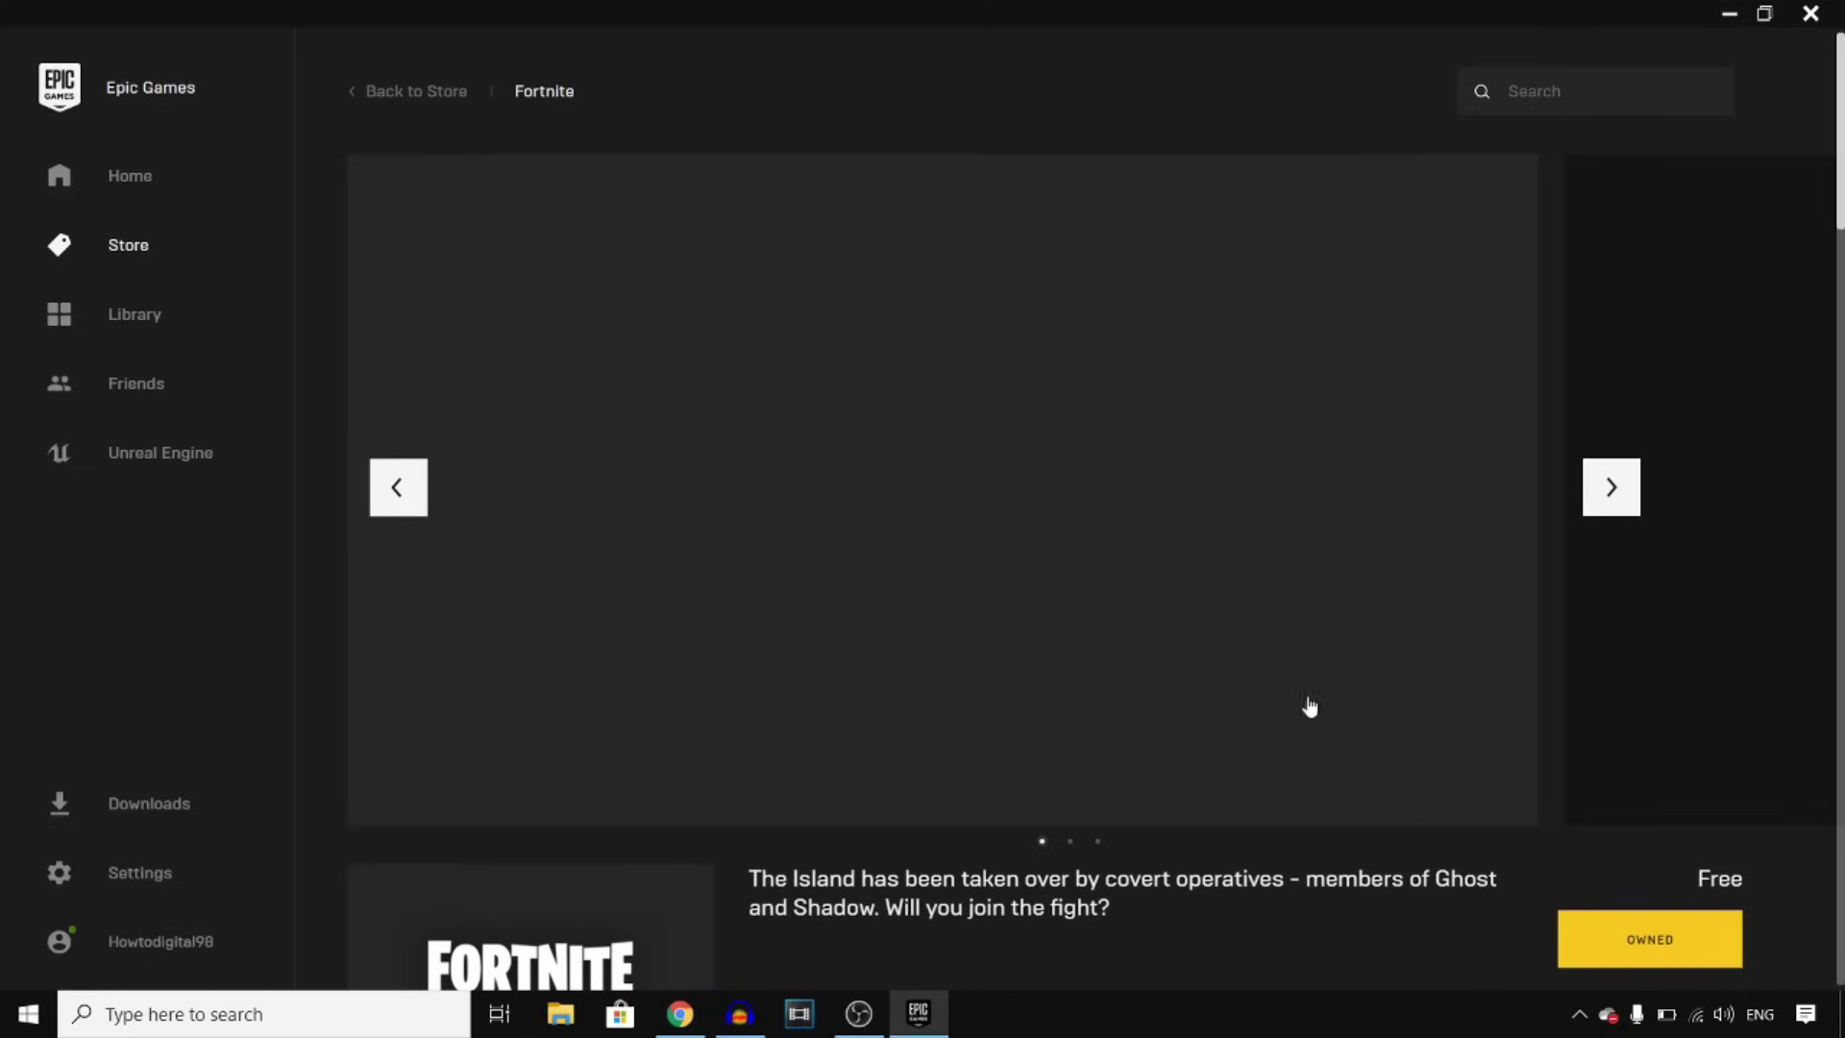
pyautogui.click(125, 188)
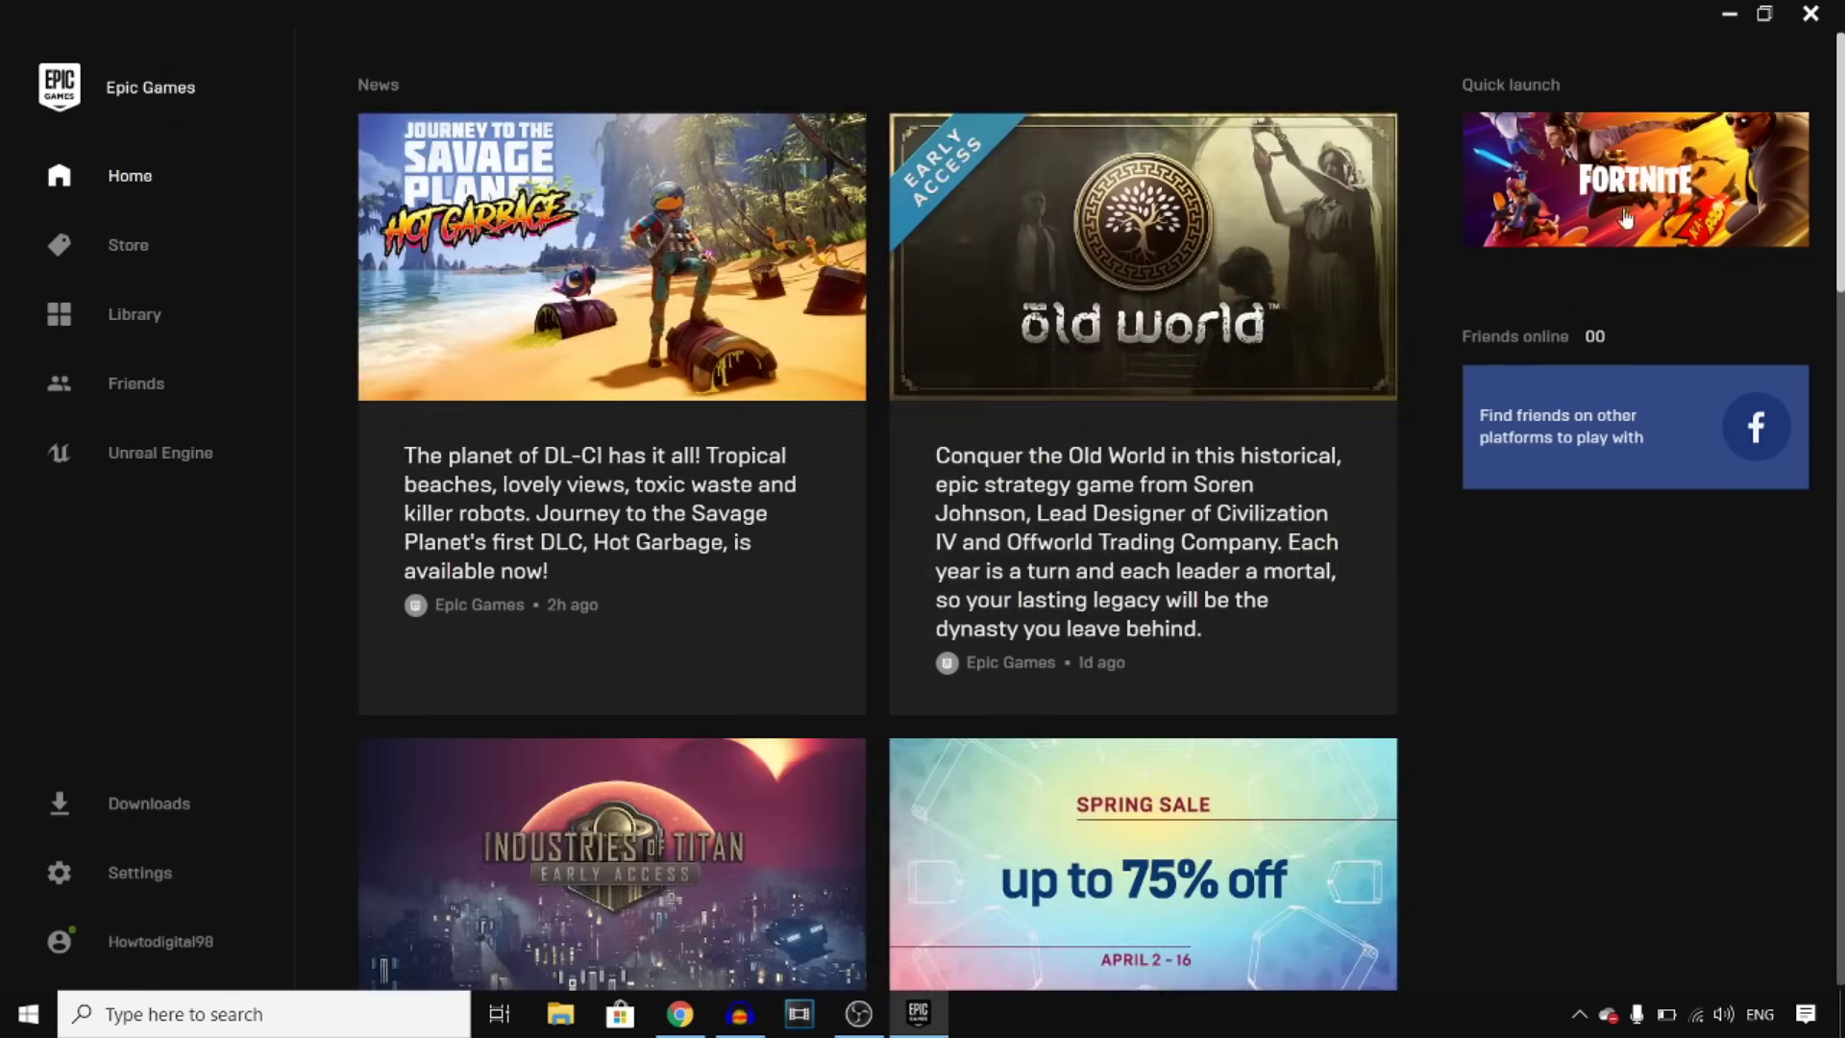
# Launch Fortnite from its Quick launch tile
pyautogui.moveTo(1658, 192)
pyautogui.click(1646, 169)
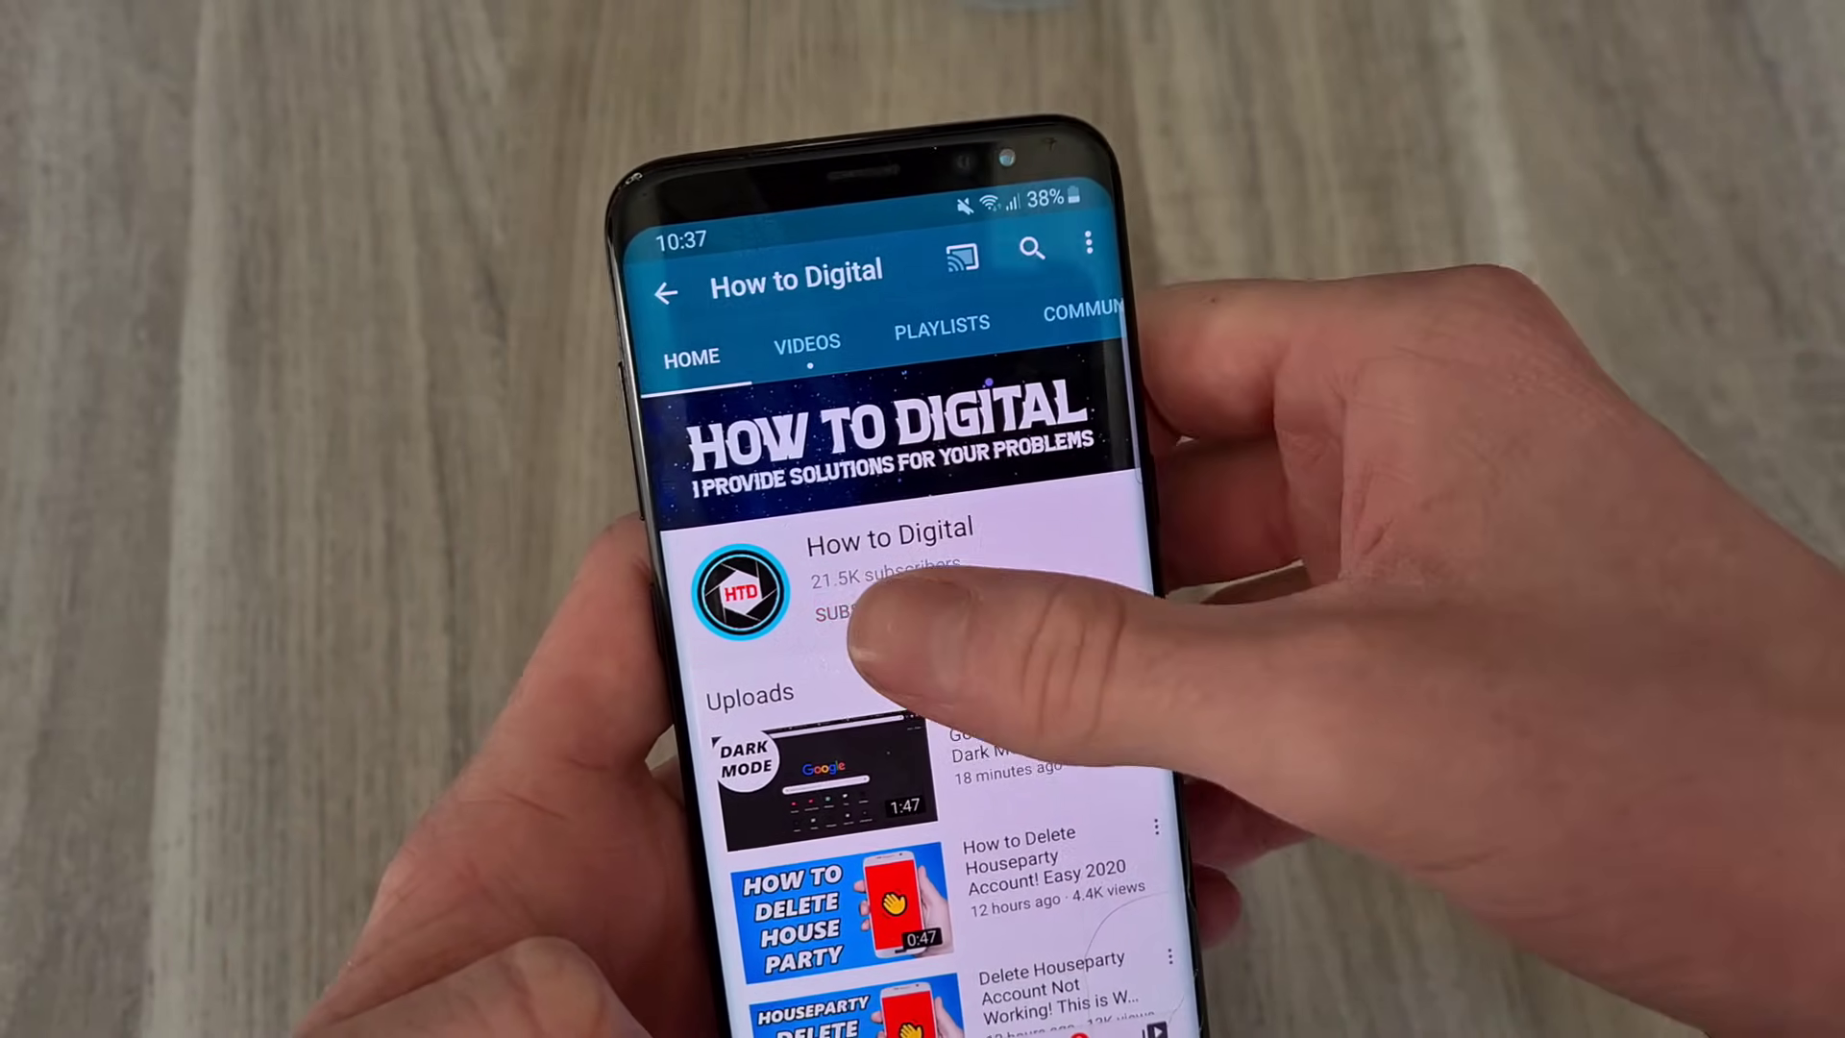
# Subscribe to How to Digital and set its notification bell to All
pyautogui.click(846, 613)
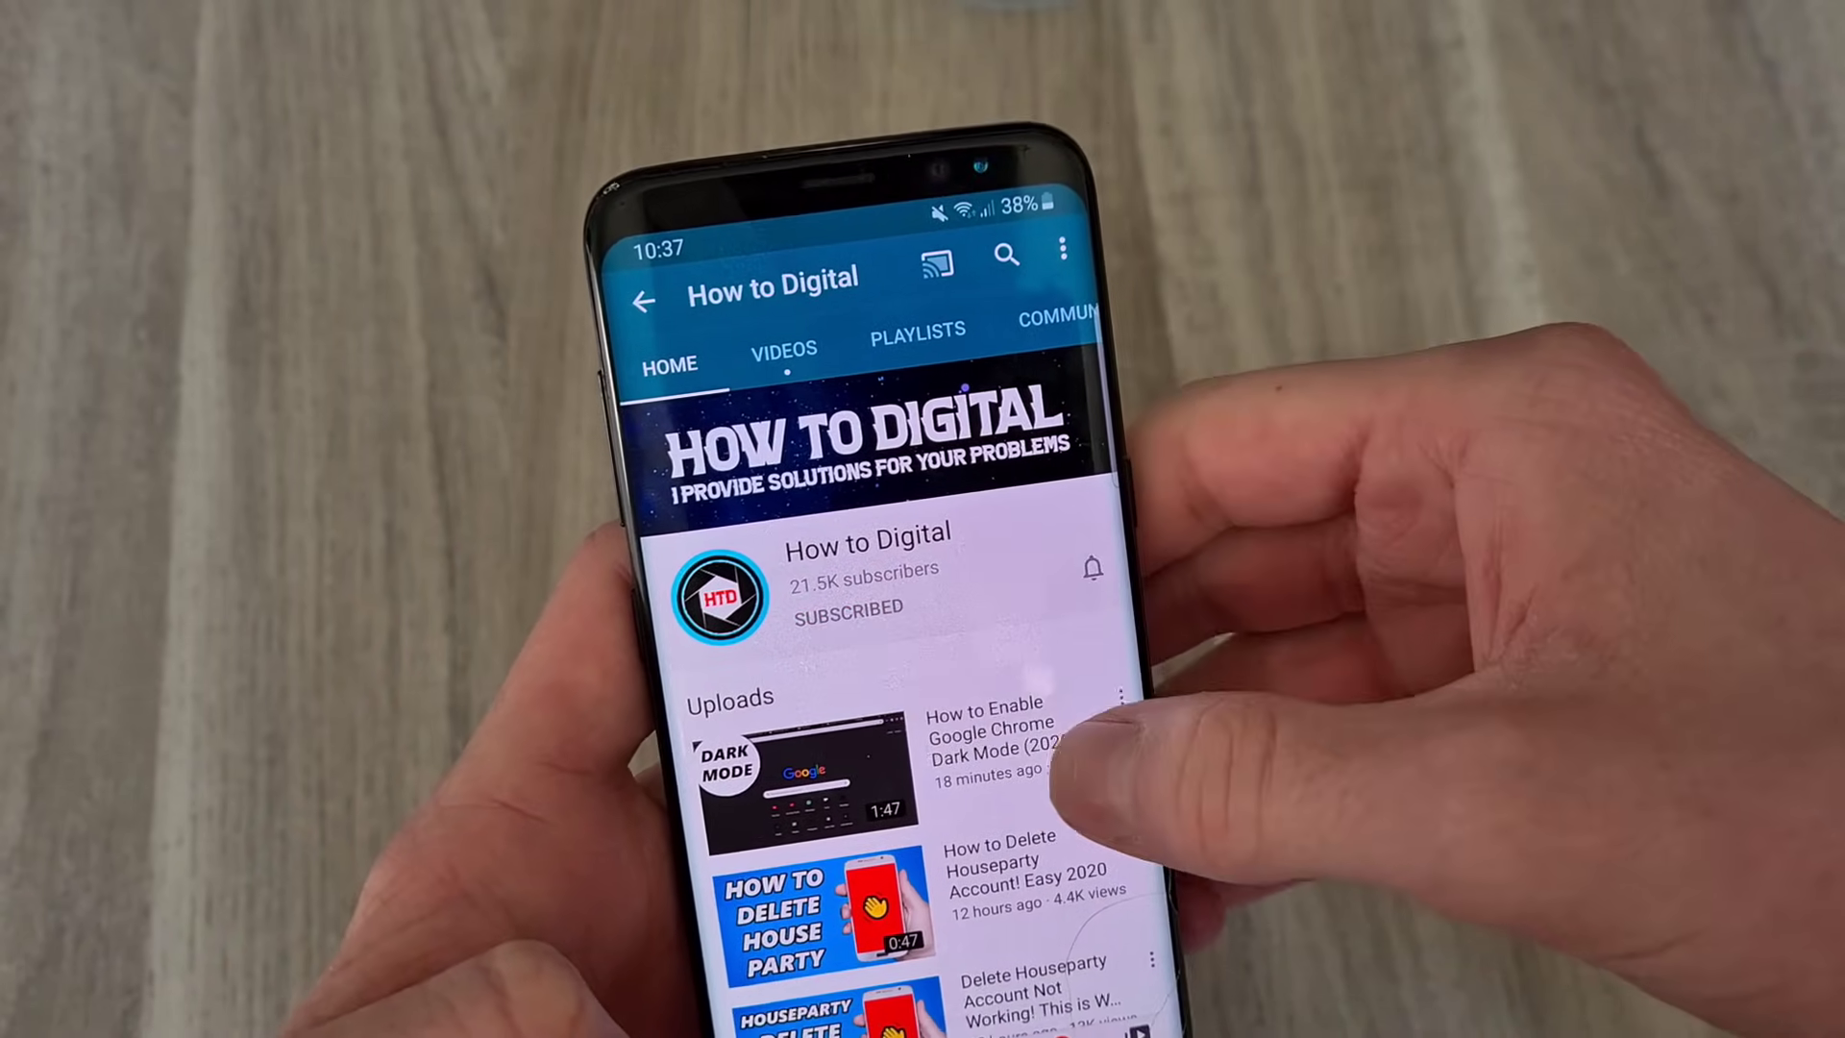
pyautogui.click(1105, 567)
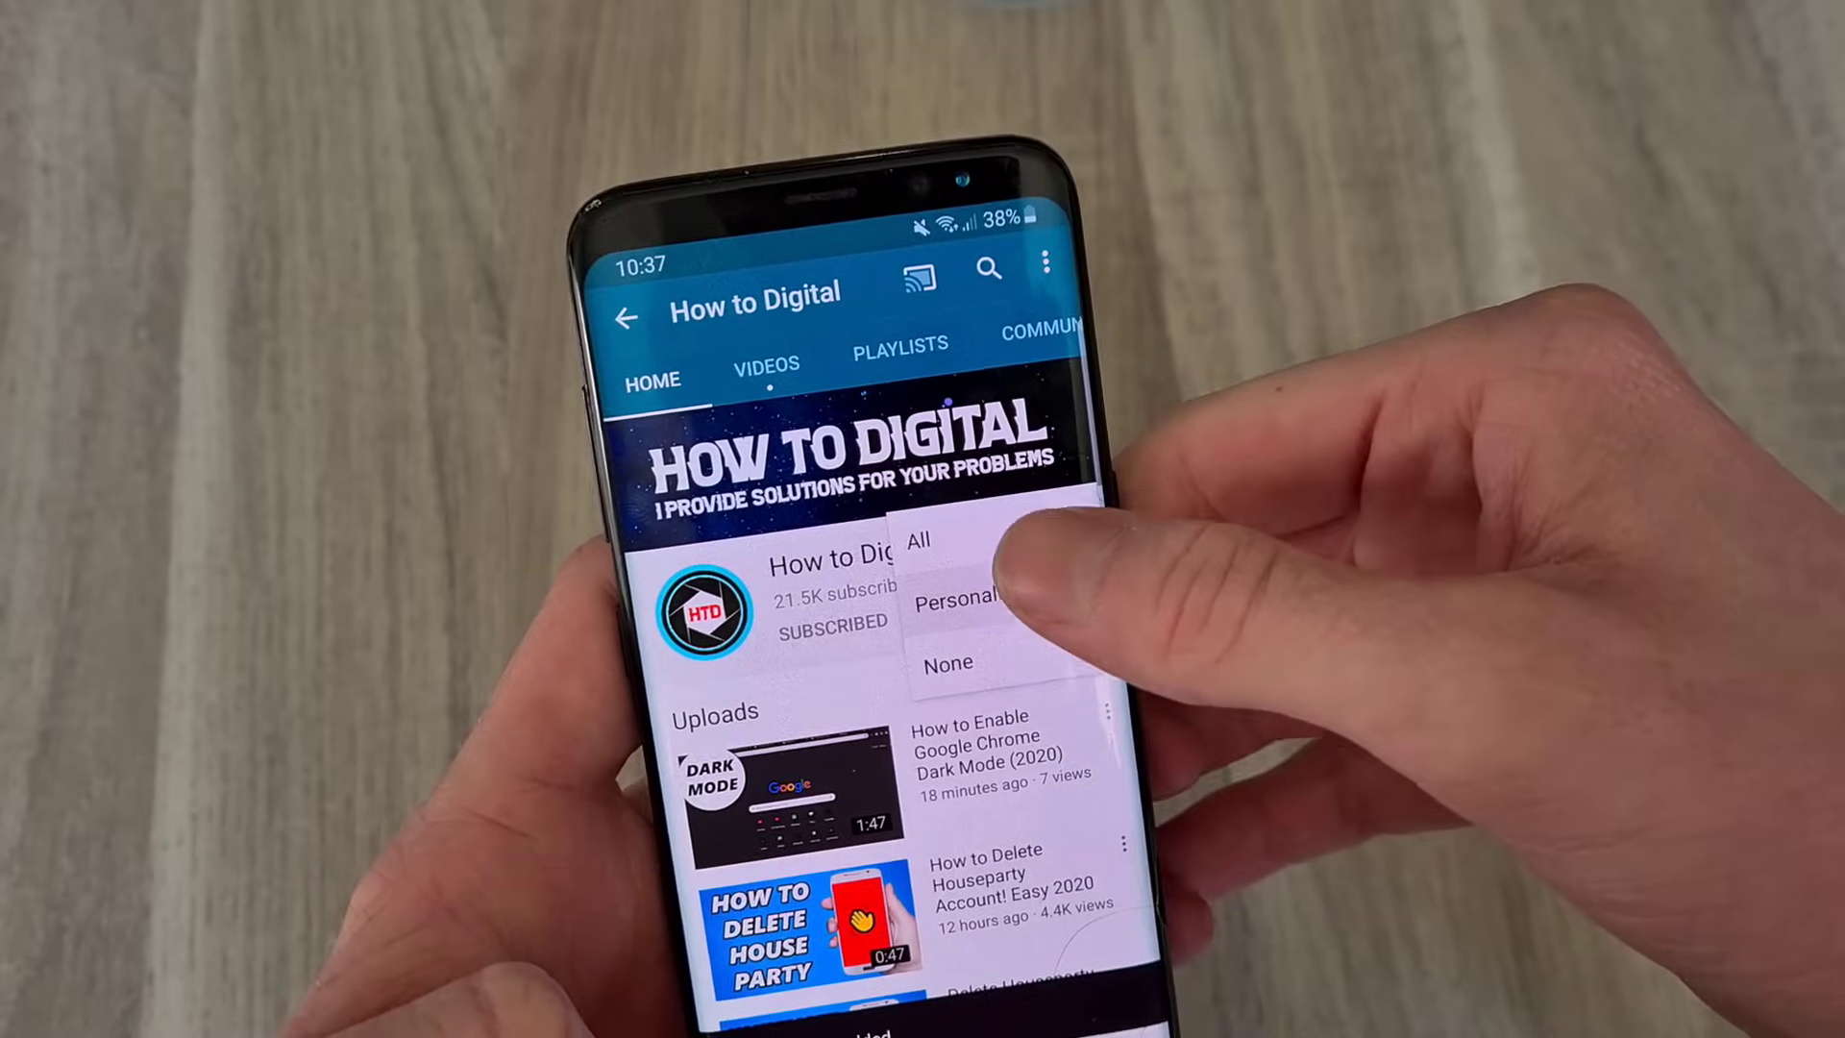
pyautogui.click(999, 562)
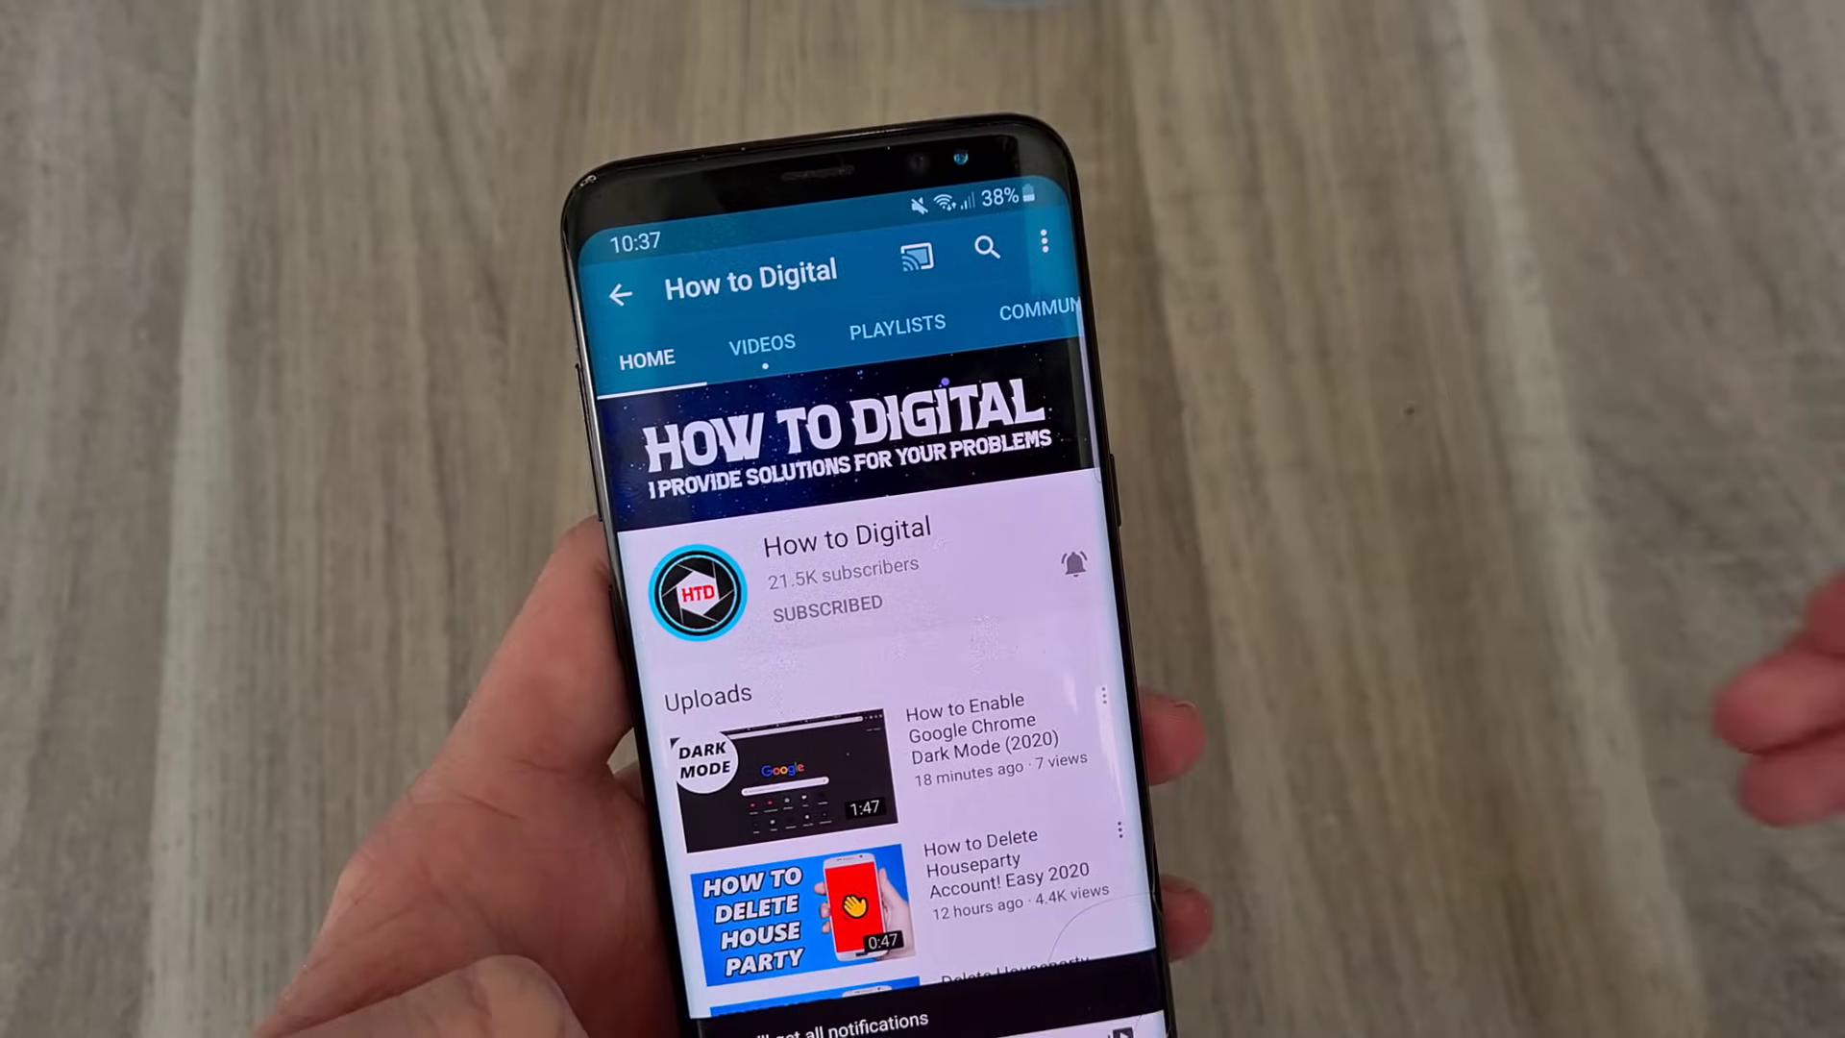